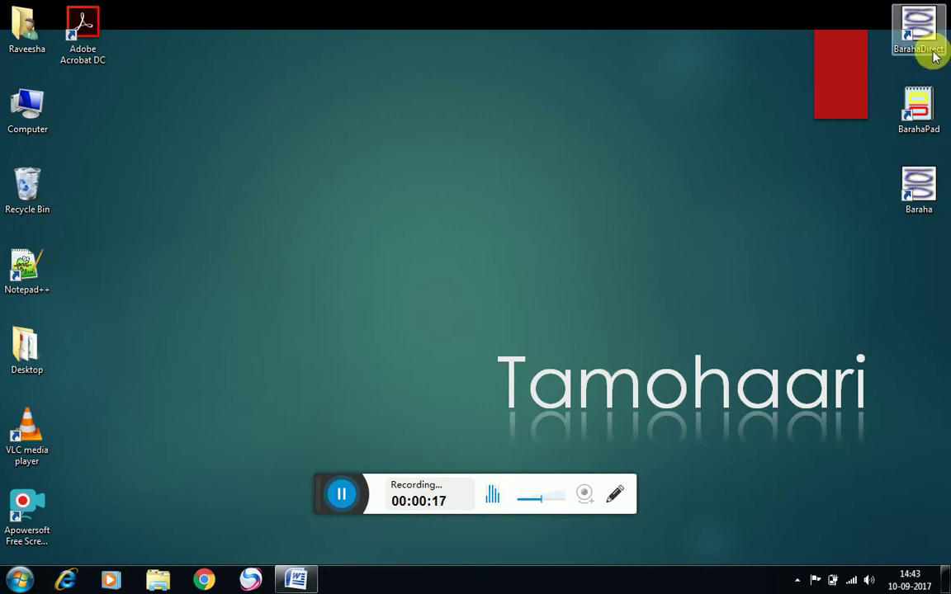
Launch BarahaDirect from its desktop shortcut
{"action": "left_click", "coordinate": [919, 108]}
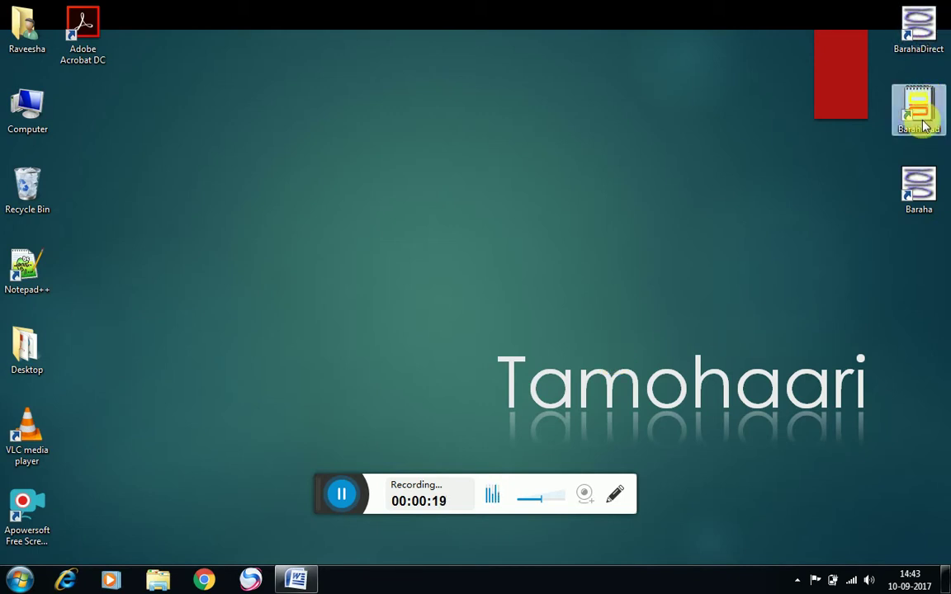
{"action": "left_click", "coordinate": [919, 198]}
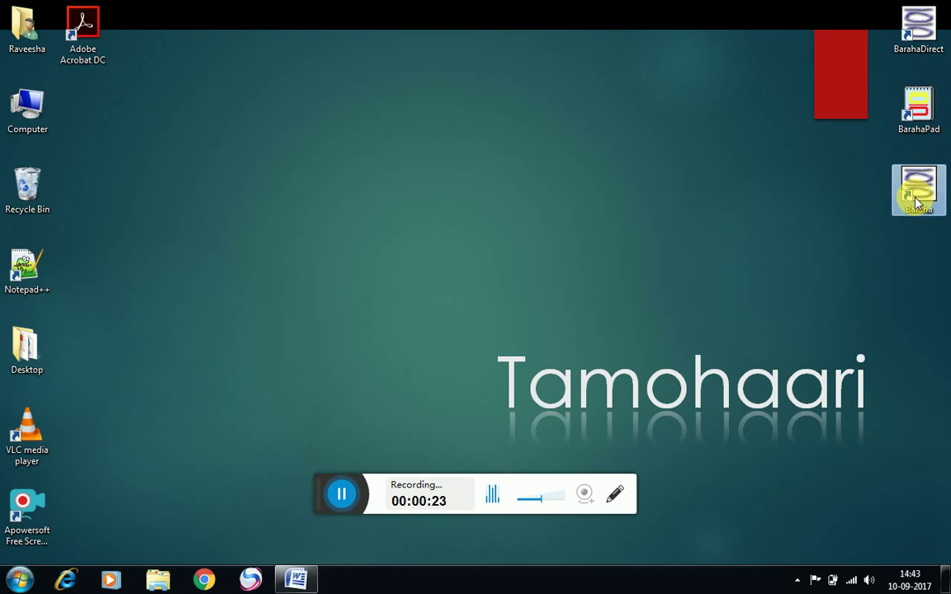
{"action": "left_click", "coordinate": [922, 131]}
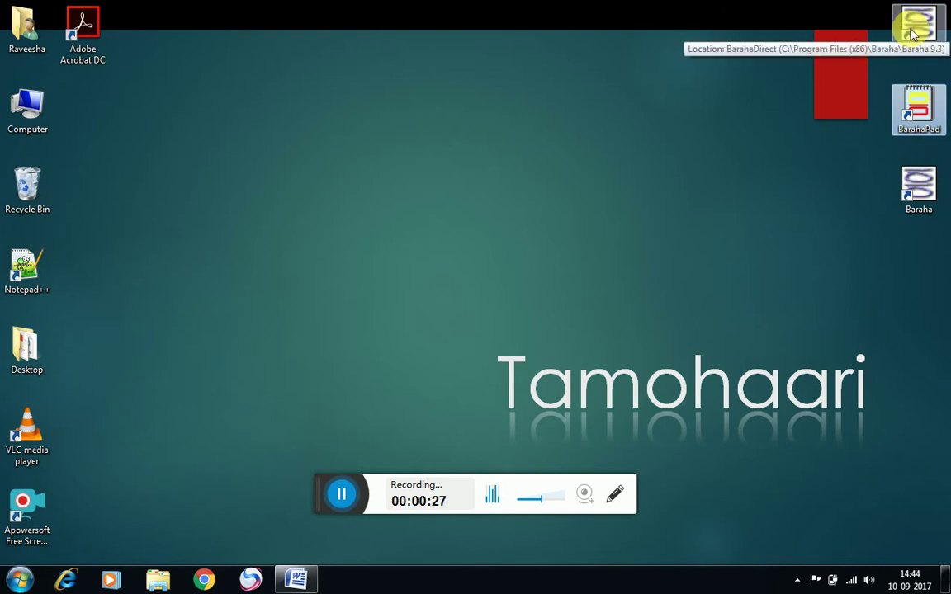
{"action": "left_click", "coordinate": [913, 33]}
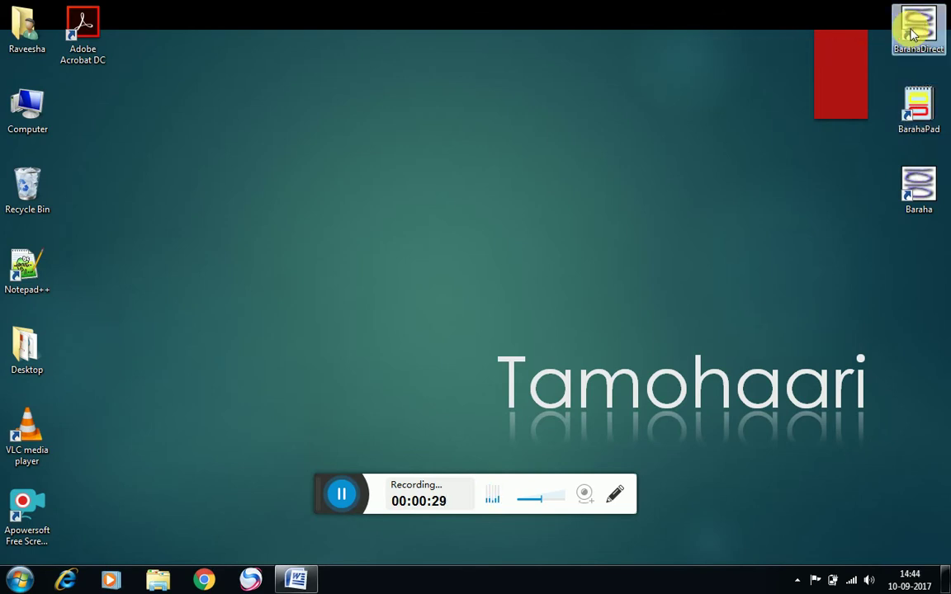
{"action": "double_click", "coordinate": [913, 33]}
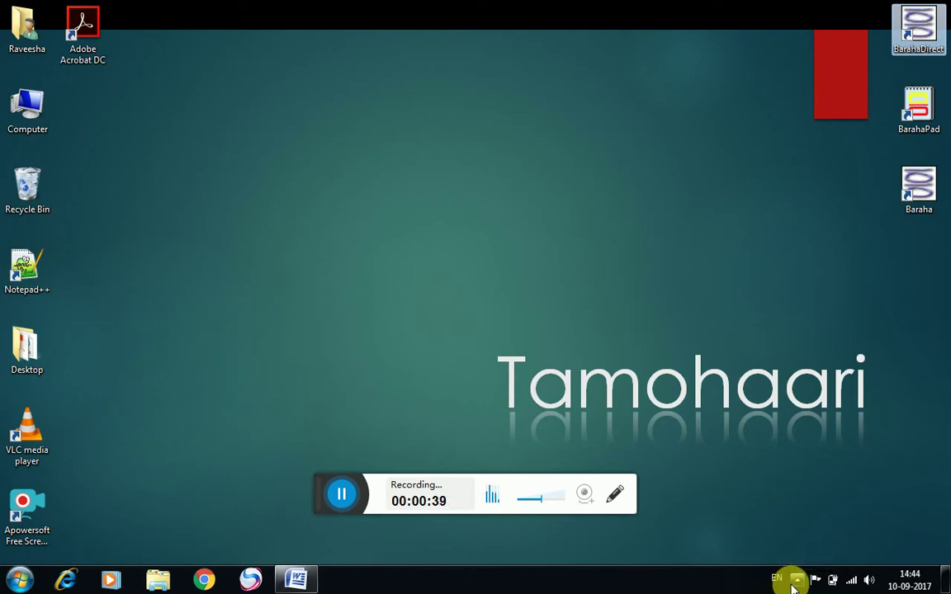
Set BarahaDirect's typing language to Sanskrit
{"action": "left_click", "coordinate": [798, 580]}
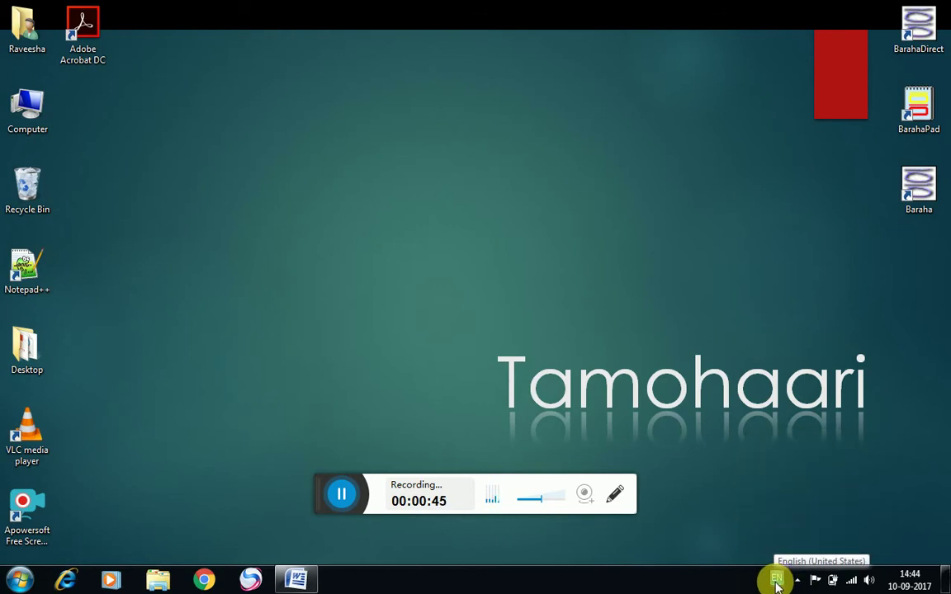
{"action": "left_click", "coordinate": [795, 581]}
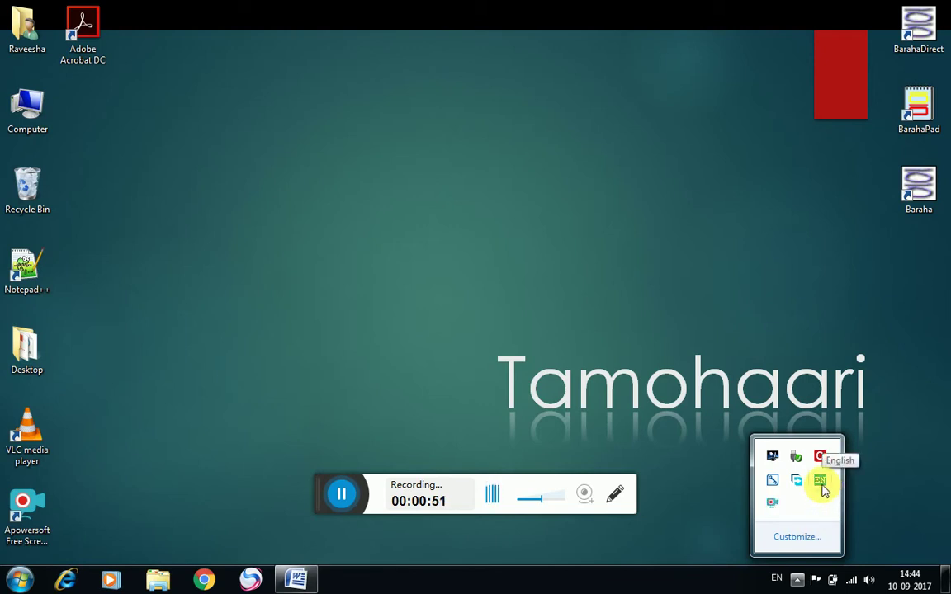
{"action": "right_click", "coordinate": [821, 484]}
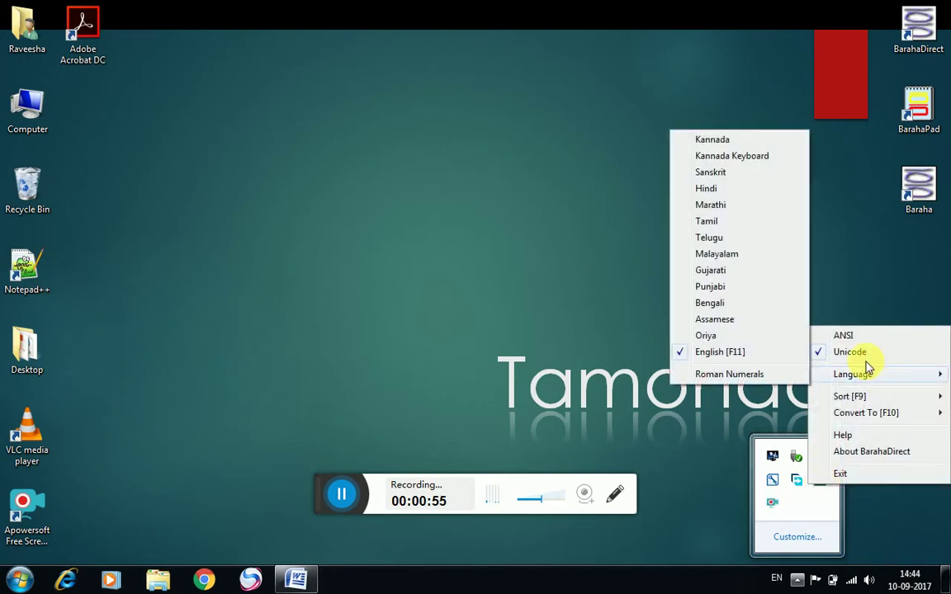
{"action": "mouse_move", "coordinate": [863, 374]}
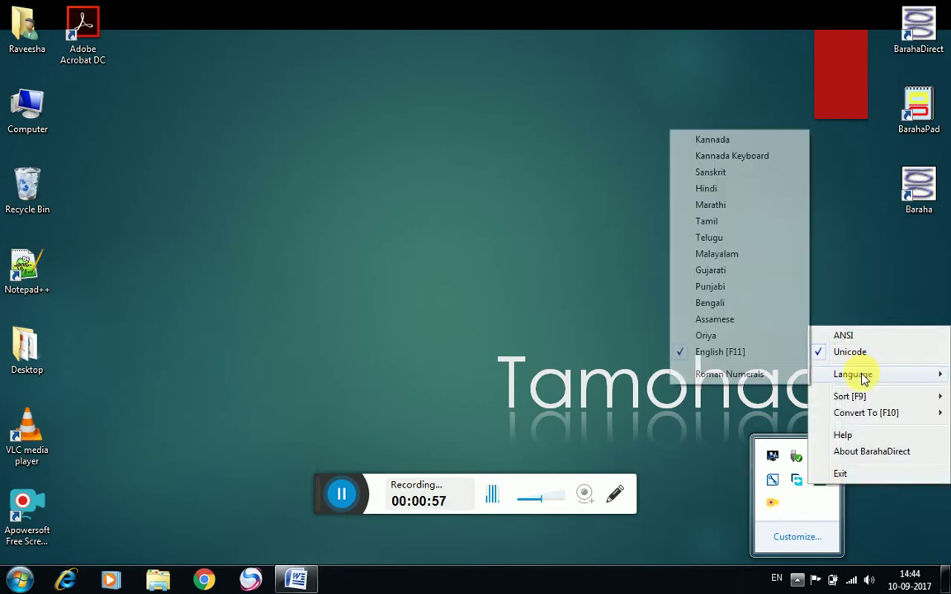
{"action": "left_click", "coordinate": [739, 174]}
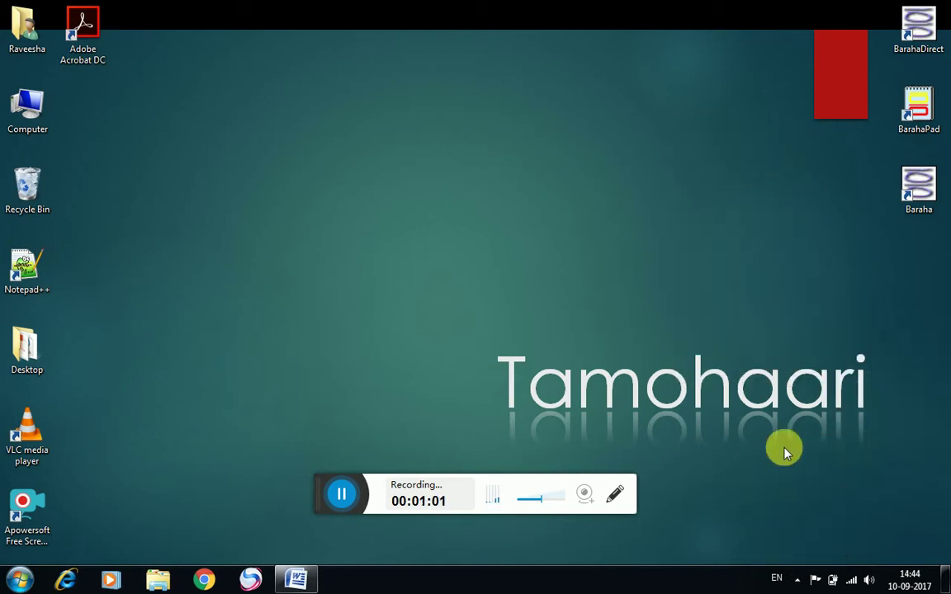
Switch BarahaDirect's text encoding from Unicode to ANSI
{"action": "left_click", "coordinate": [797, 580]}
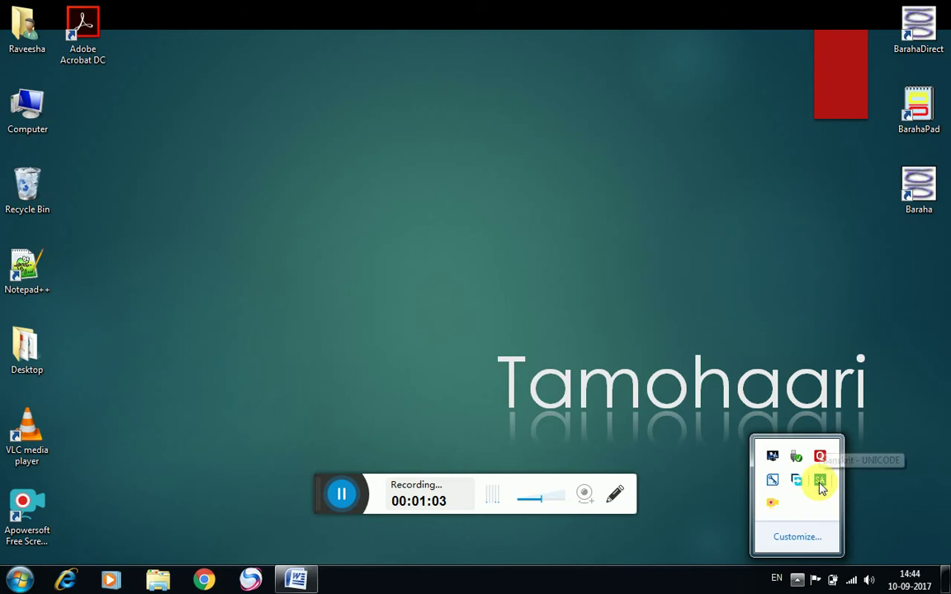
{"action": "right_click", "coordinate": [820, 483]}
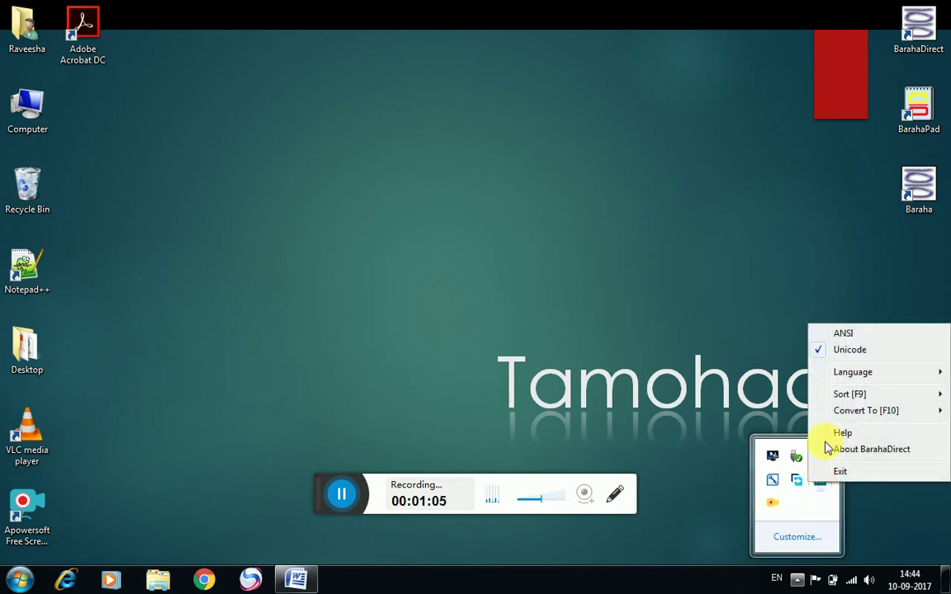
{"action": "left_click", "coordinate": [845, 334]}
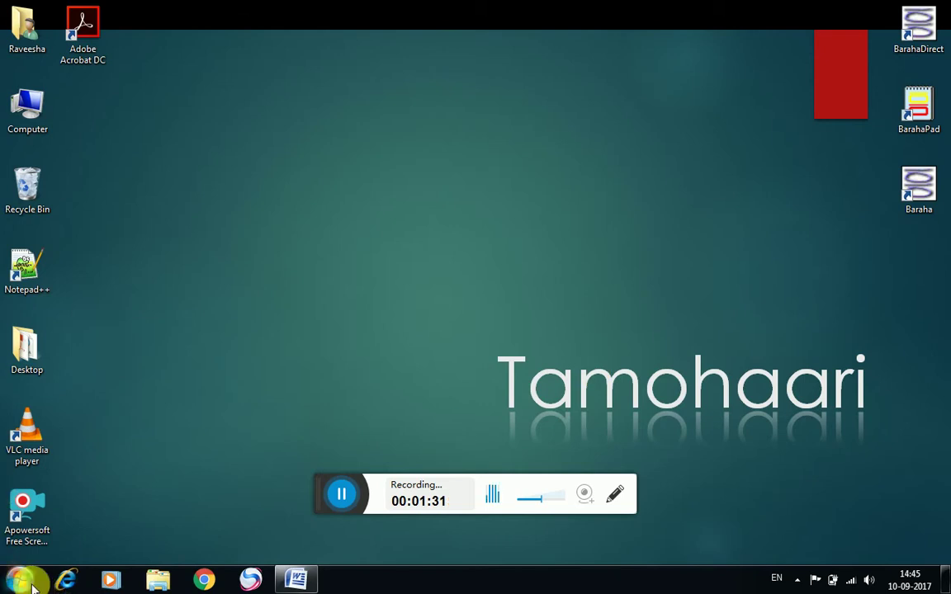
Start Microsoft Word with a new blank document, maximize its window and bring up the Font settings
{"action": "left_click", "coordinate": [32, 584]}
{"action": "left_click", "coordinate": [132, 270]}
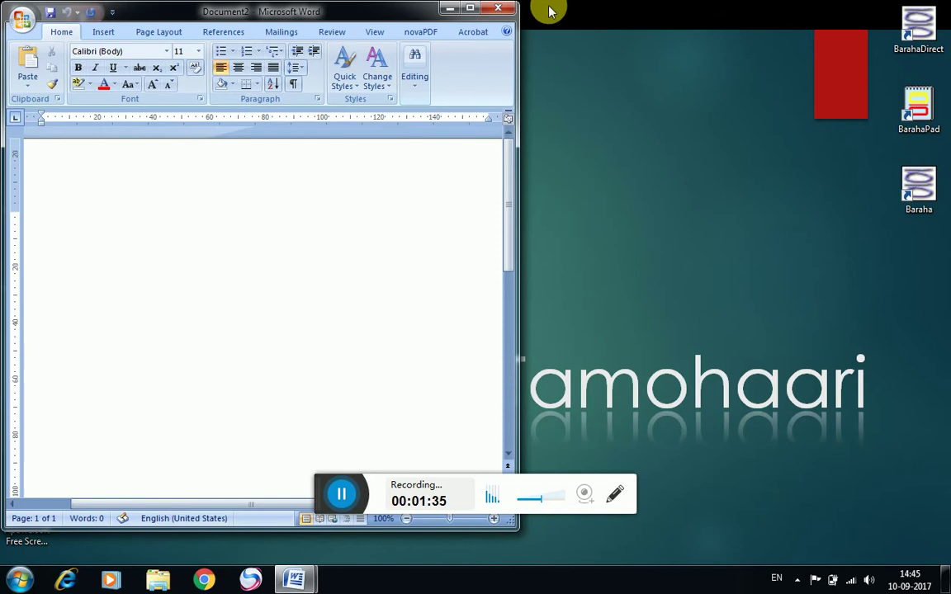
{"action": "left_click", "coordinate": [469, 7]}
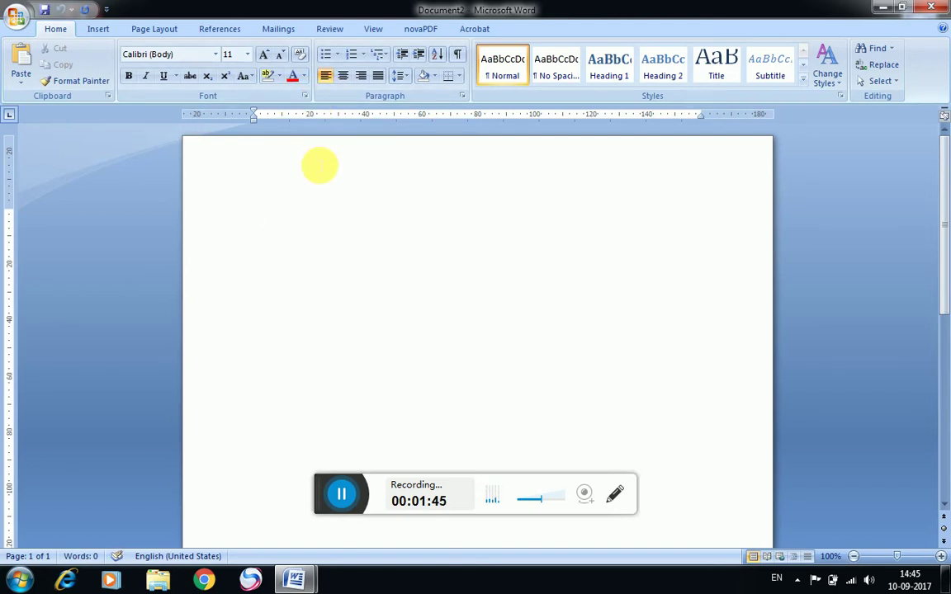
{"action": "key", "text": "ctrl+d"}
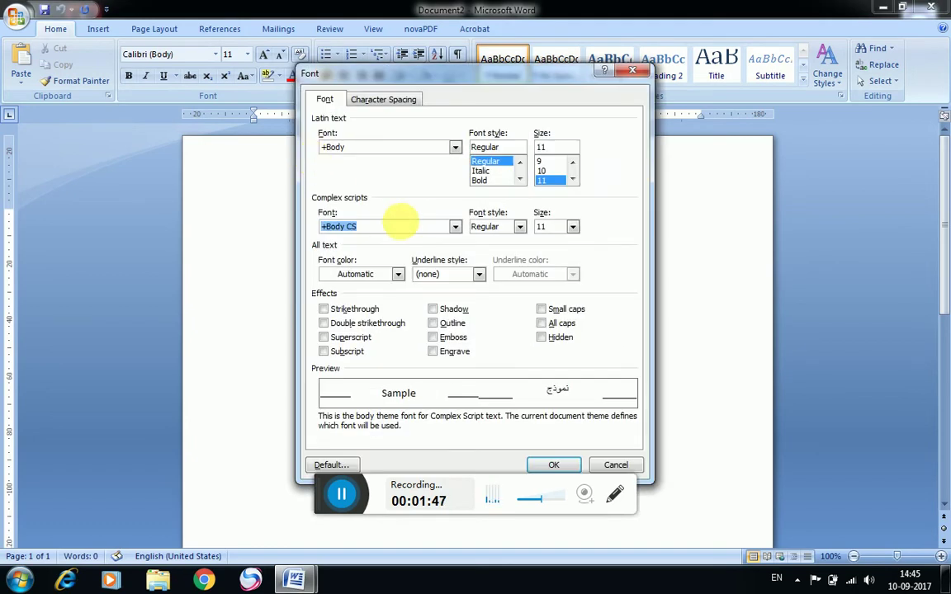
{"action": "left_click", "coordinate": [454, 226]}
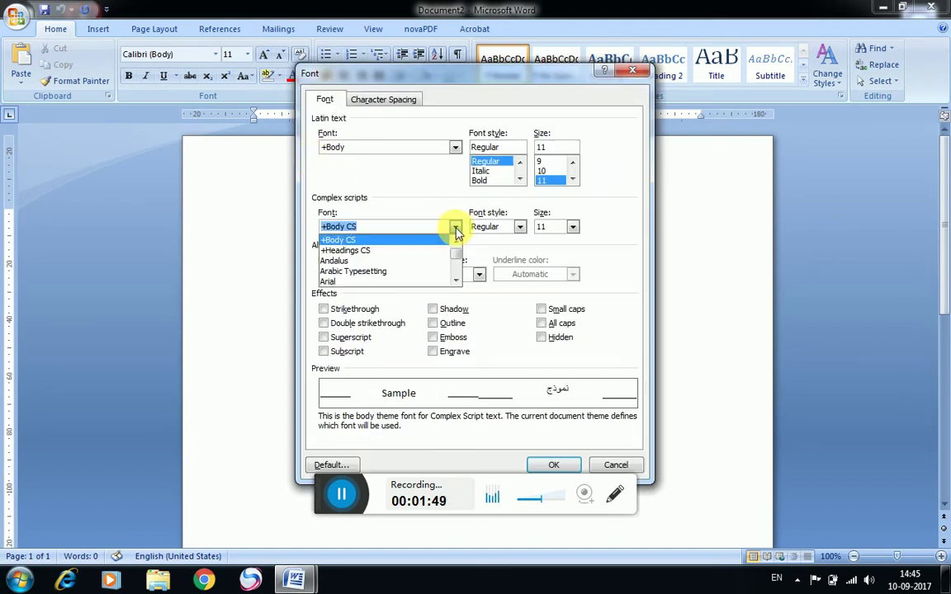
{"action": "type", "text": "br"}
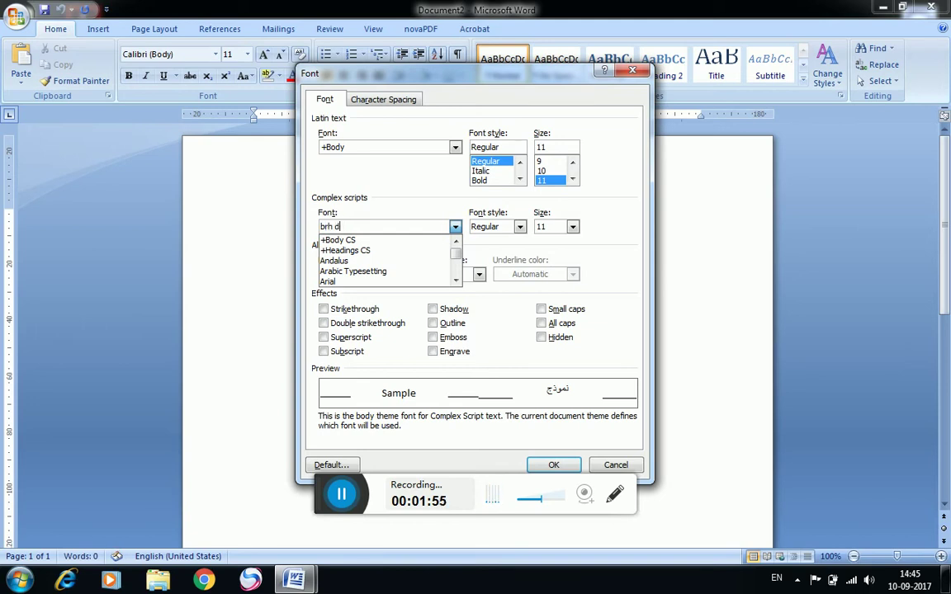
{"action": "type", "text": "h d"}
{"action": "key", "text": "BackSpace"}
{"action": "key", "text": "BackSpace"}
{"action": "key", "text": "BackSpace"}
{"action": "key", "text": "BackSpace"}
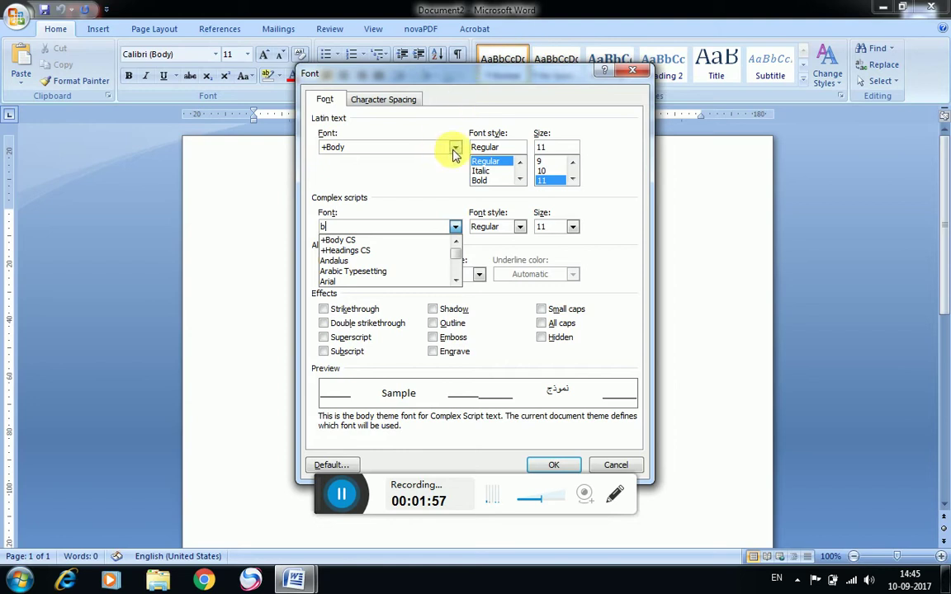
Look up the BRH Devanagari fonts in the Latin text font choices by entering "brh dev"
{"action": "left_click", "coordinate": [454, 153]}
{"action": "type", "text": "br"}
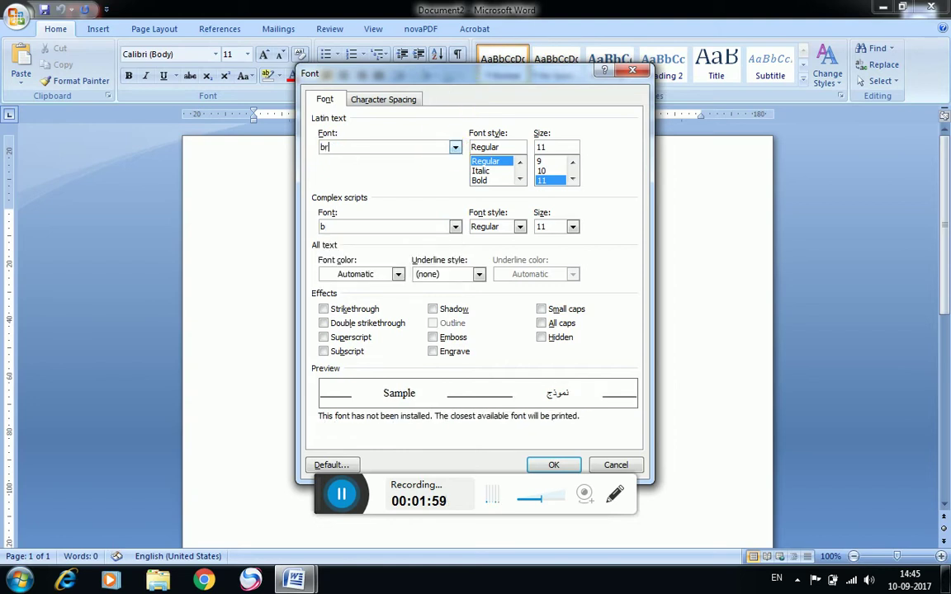
{"action": "type", "text": "h dev"}
{"action": "left_click", "coordinate": [454, 148]}
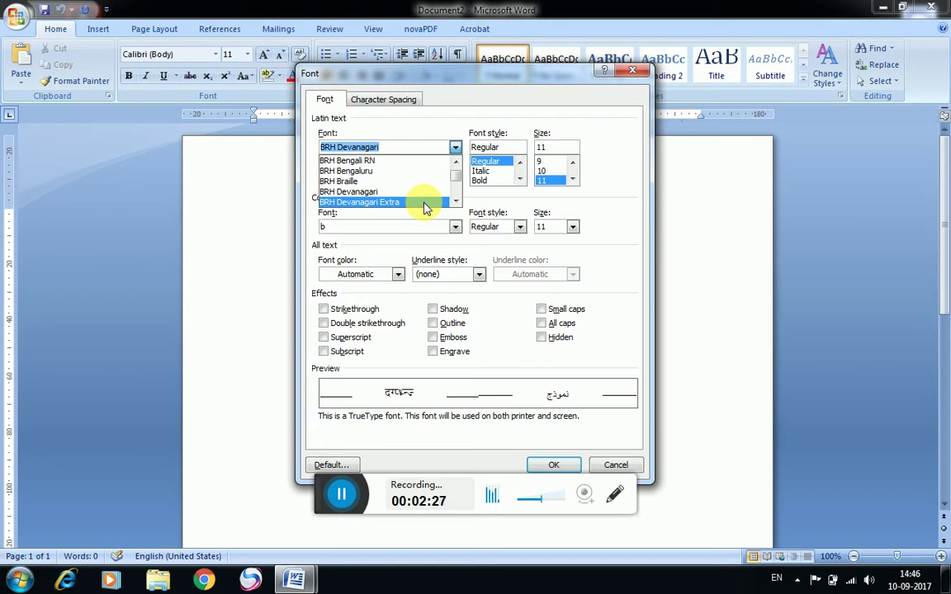
Browse the available BRH fonts for Latin text from the Devanagari entries down to the Telugu ones
{"action": "left_click", "coordinate": [455, 201]}
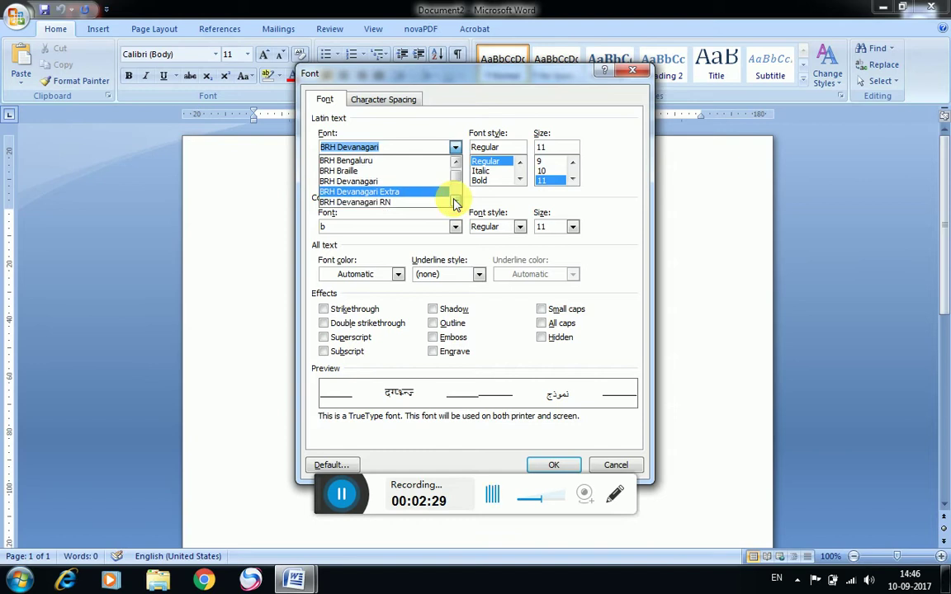
{"action": "left_click", "coordinate": [456, 201]}
{"action": "left_click", "coordinate": [456, 202]}
{"action": "left_click", "coordinate": [456, 202]}
{"action": "left_click", "coordinate": [456, 201]}
{"action": "left_click", "coordinate": [455, 201]}
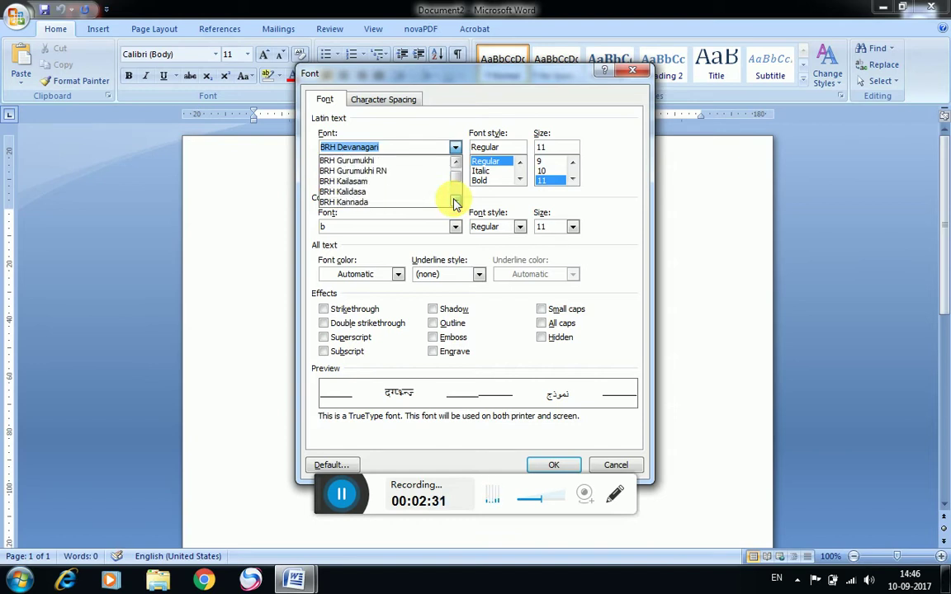
{"action": "left_click", "coordinate": [456, 202]}
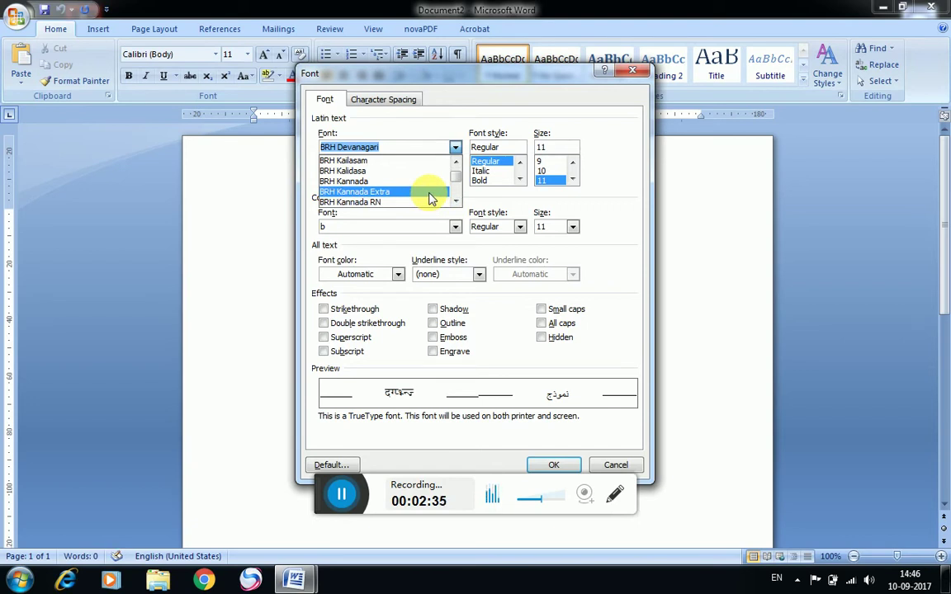
{"action": "left_click", "coordinate": [456, 202]}
{"action": "left_click", "coordinate": [455, 201]}
{"action": "left_click", "coordinate": [455, 201]}
{"action": "left_click", "coordinate": [456, 202]}
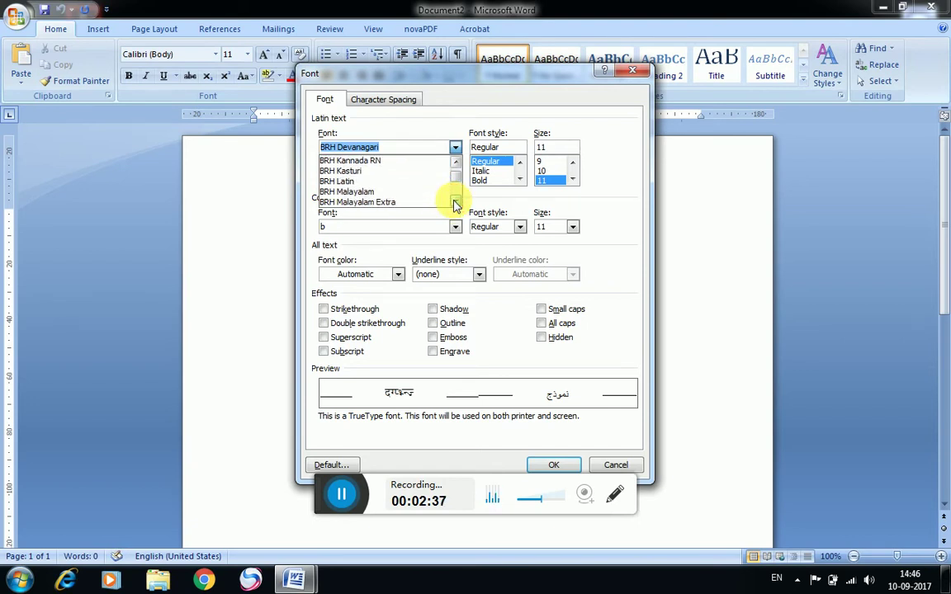
{"action": "left_click", "coordinate": [455, 202]}
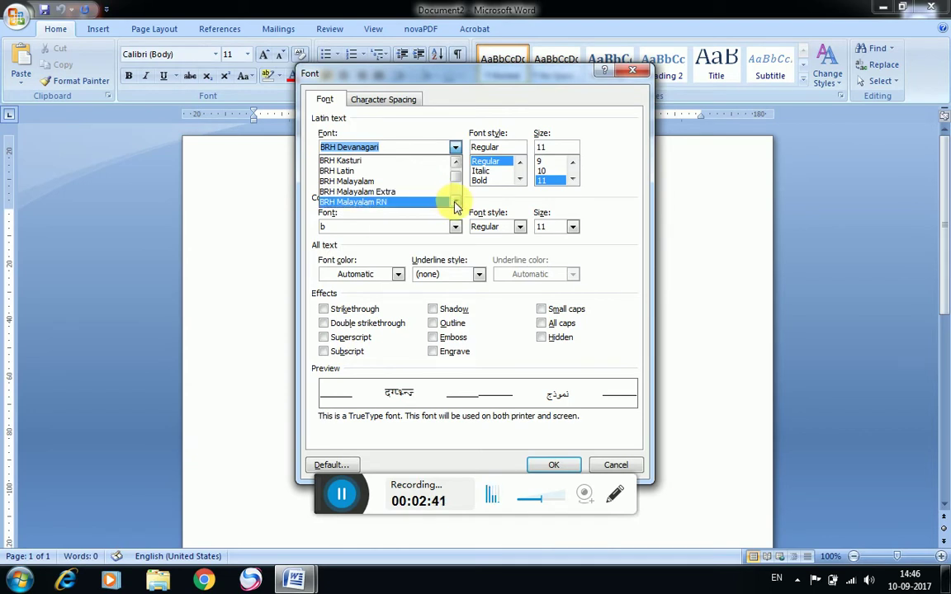
{"action": "left_click", "coordinate": [456, 202]}
{"action": "left_click", "coordinate": [456, 202]}
{"action": "left_click", "coordinate": [456, 201]}
{"action": "left_click", "coordinate": [456, 201]}
{"action": "left_click", "coordinate": [455, 201]}
{"action": "left_click", "coordinate": [455, 202]}
{"action": "left_click", "coordinate": [455, 201]}
{"action": "left_click", "coordinate": [455, 202]}
{"action": "left_click", "coordinate": [456, 202]}
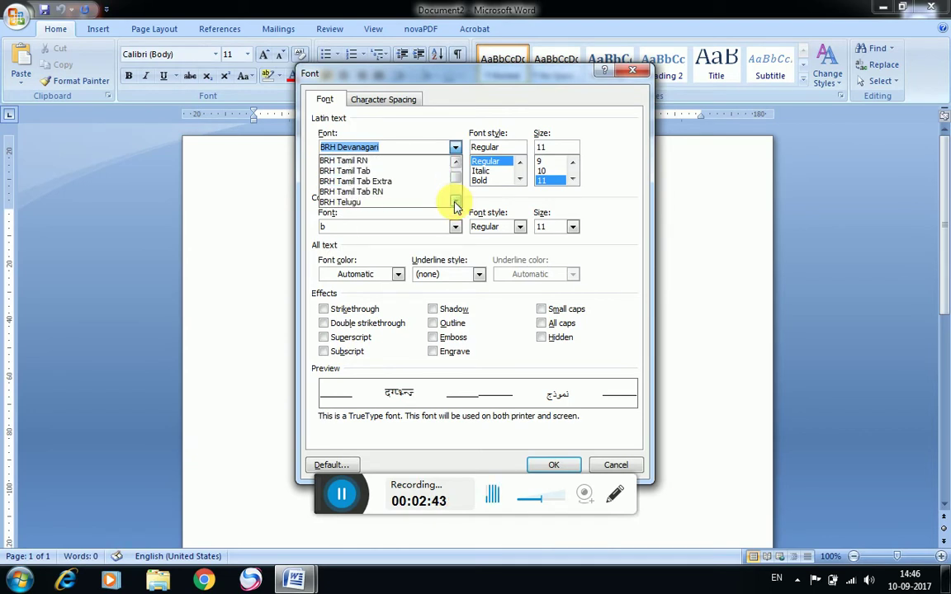
{"action": "scroll", "coordinate": [441, 201], "scroll_direction": "down", "scroll_amount": 2}
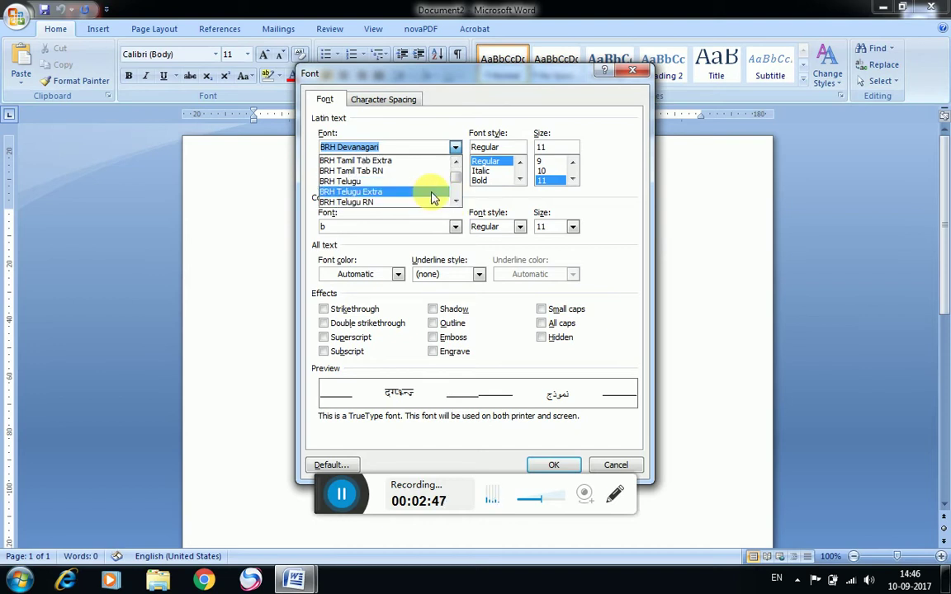
Set the Latin text font to BRH Devanagari Extra and apply the font settings
{"action": "left_click", "coordinate": [455, 161]}
{"action": "left_click", "coordinate": [455, 161]}
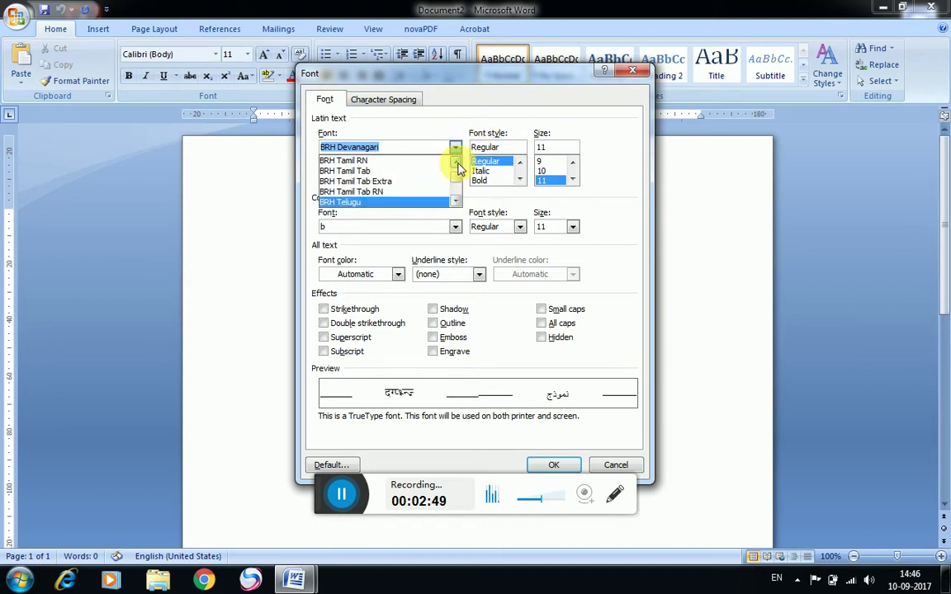
{"action": "left_click", "coordinate": [455, 161]}
{"action": "left_click", "coordinate": [455, 161]}
{"action": "left_click", "coordinate": [456, 160]}
{"action": "left_click", "coordinate": [456, 161]}
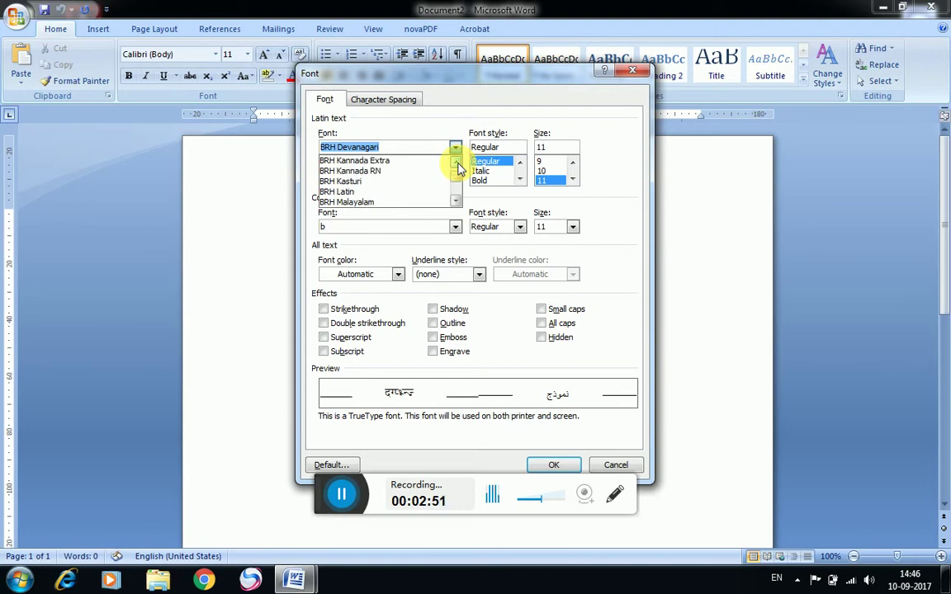
{"action": "left_click", "coordinate": [456, 161]}
{"action": "left_click", "coordinate": [456, 161]}
{"action": "left_click", "coordinate": [456, 161]}
{"action": "left_click", "coordinate": [455, 161]}
{"action": "left_click", "coordinate": [456, 161]}
{"action": "left_click", "coordinate": [456, 161]}
{"action": "left_click", "coordinate": [456, 161]}
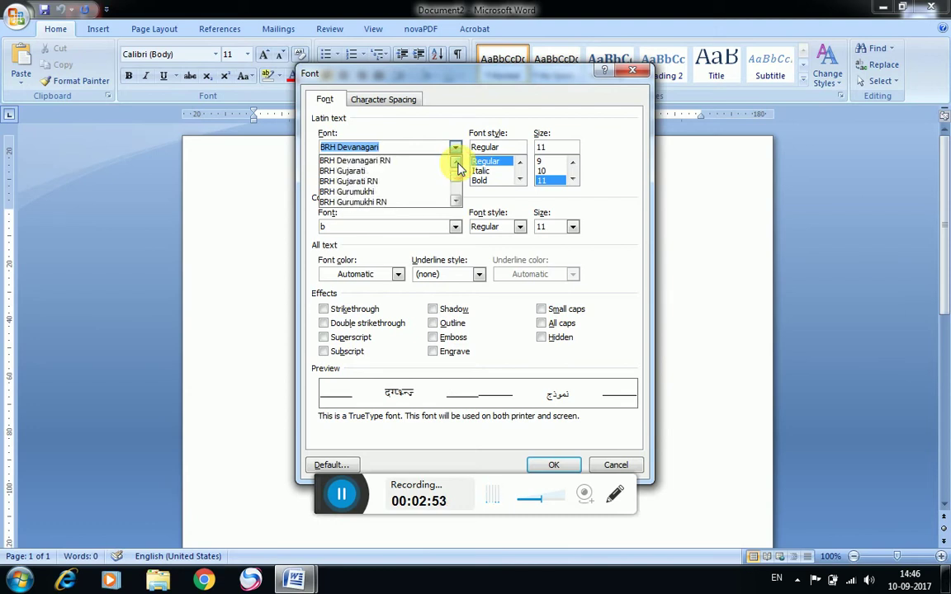
{"action": "left_click", "coordinate": [455, 161]}
{"action": "left_click", "coordinate": [455, 161]}
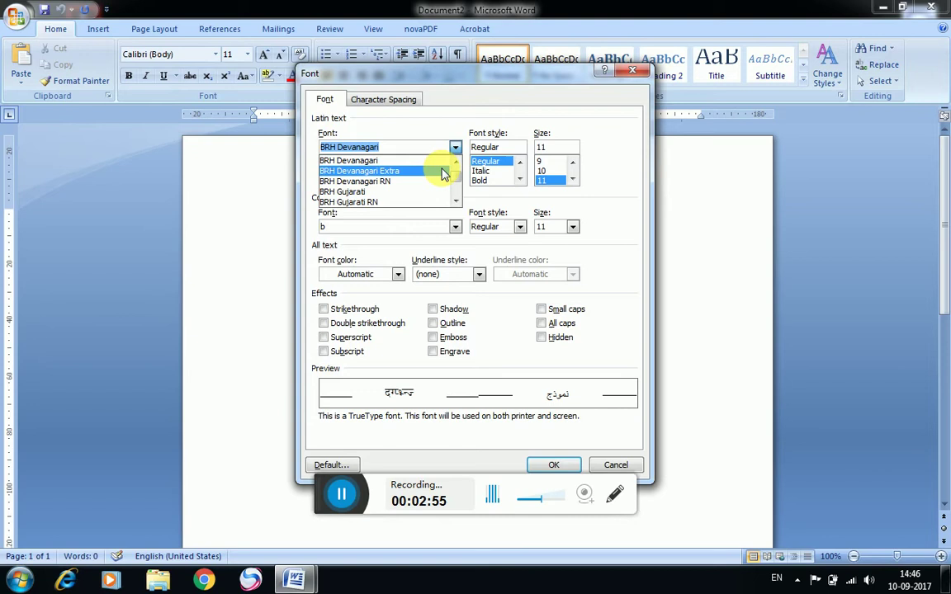
{"action": "left_click", "coordinate": [443, 171]}
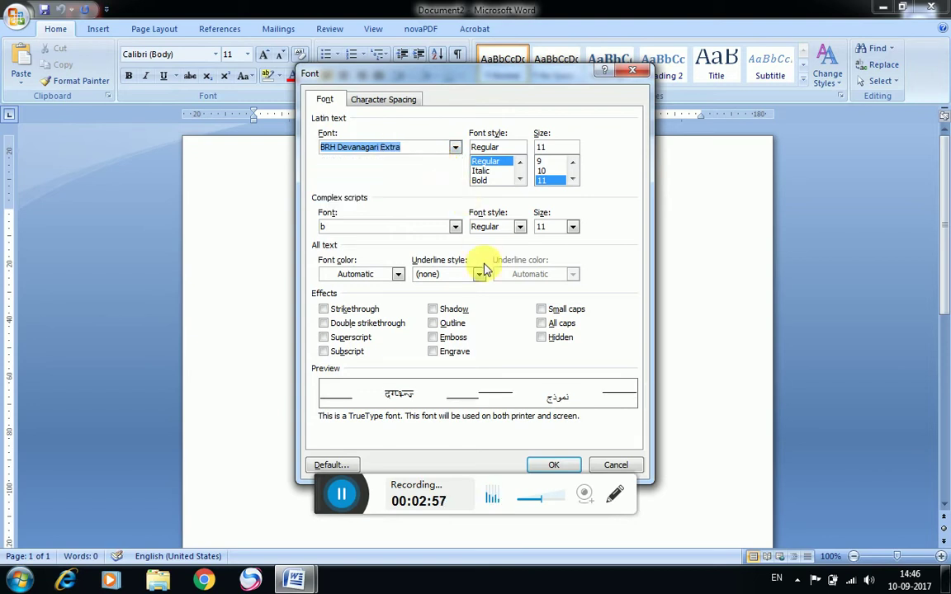
{"action": "left_click", "coordinate": [558, 465]}
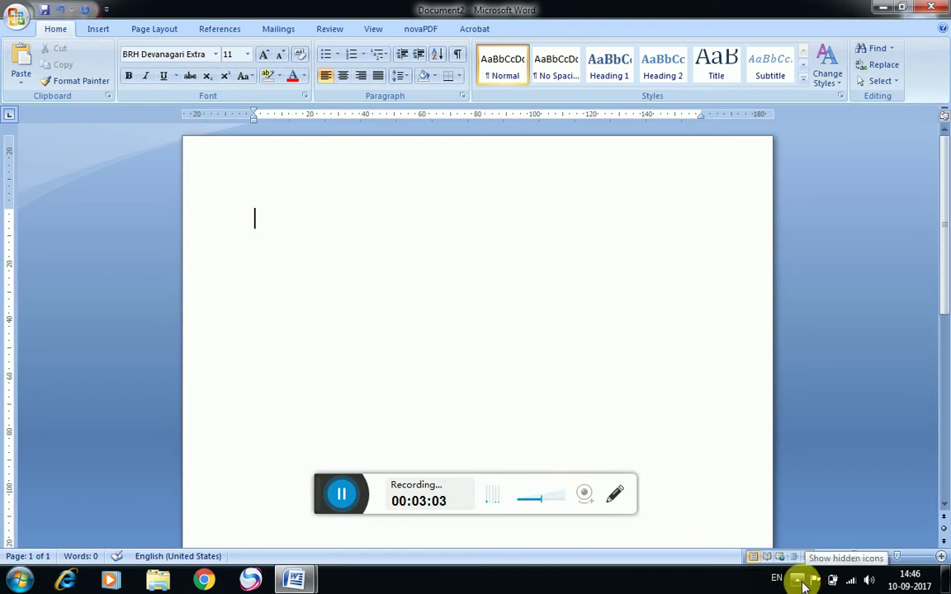
Check the encoding mode and the typing language chosen in BarahaDirect, then return to the document body
{"action": "left_click", "coordinate": [802, 582]}
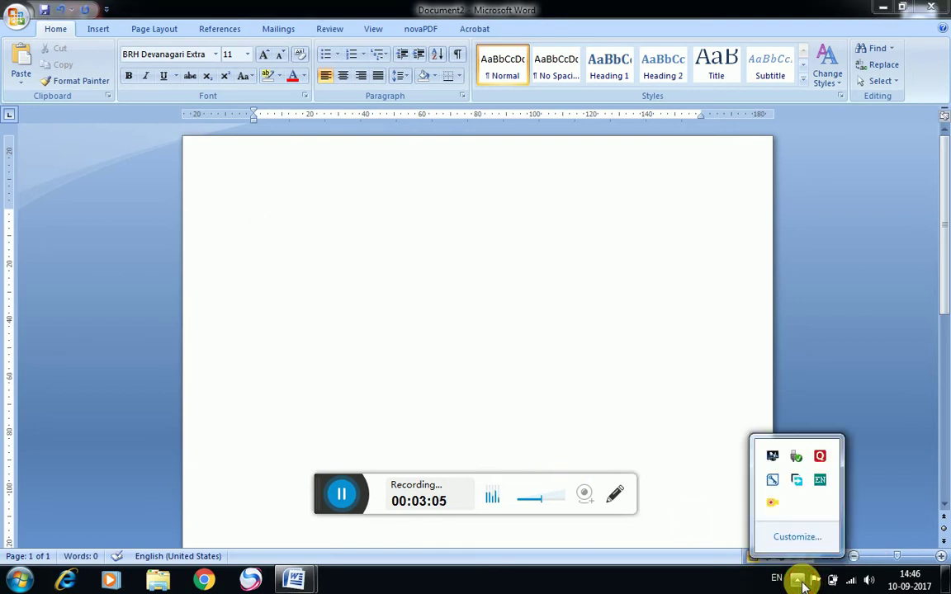
{"action": "right_click", "coordinate": [820, 482]}
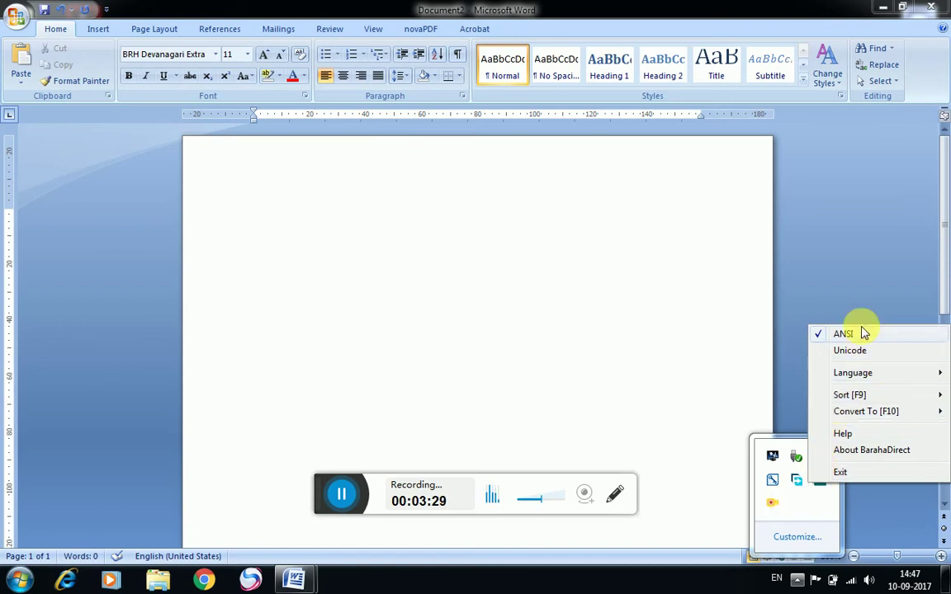
{"action": "mouse_move", "coordinate": [894, 384]}
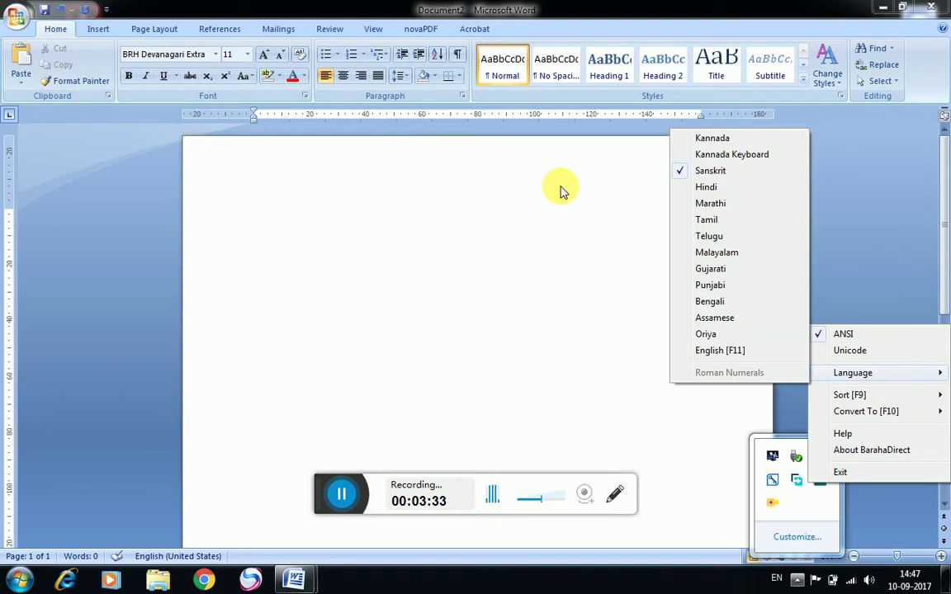
{"action": "left_click", "coordinate": [362, 237]}
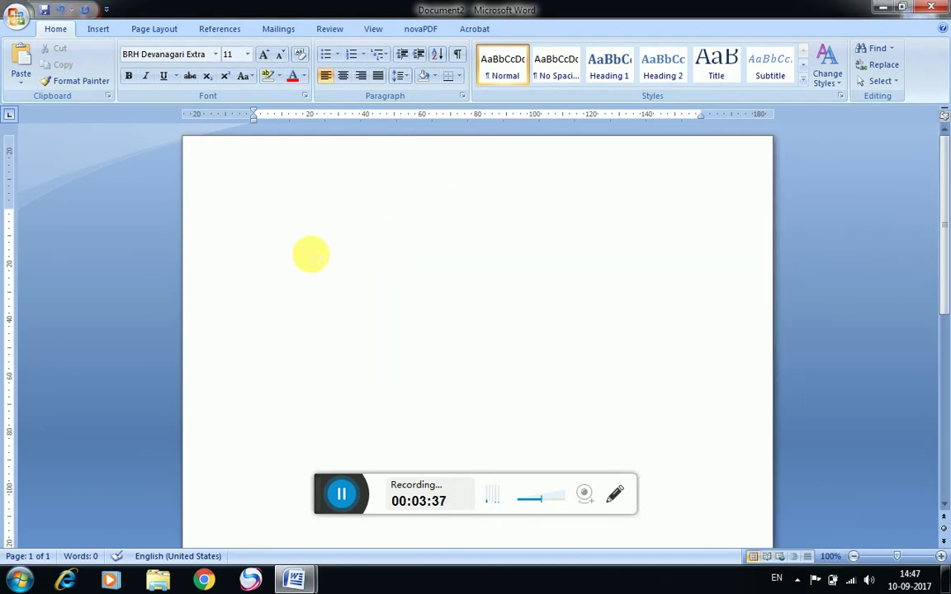
Enter the Sanskrit word सहस्र without accent marks on the first line of the document and end the line
{"action": "type", "text": "a"}
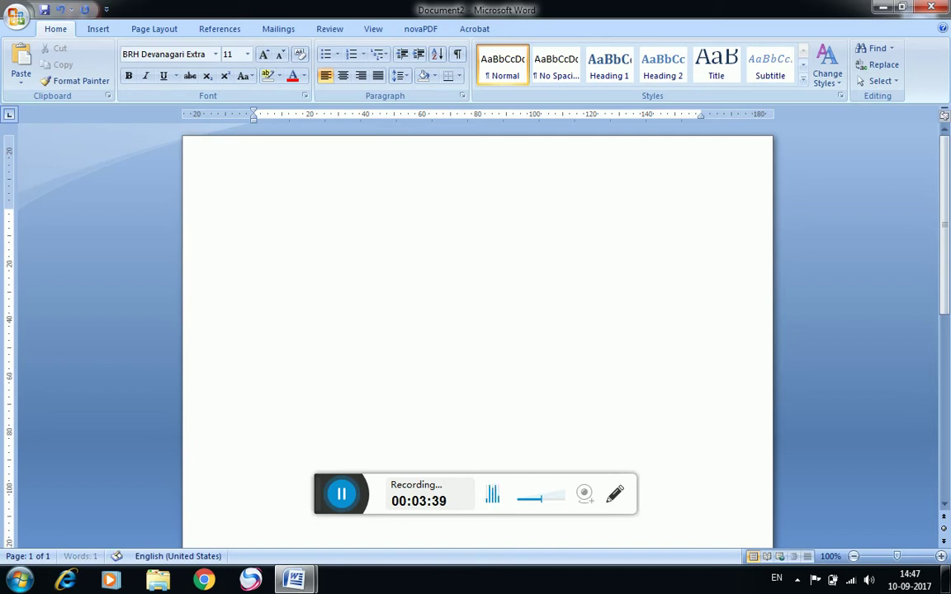
{"action": "key", "text": "BackSpace"}
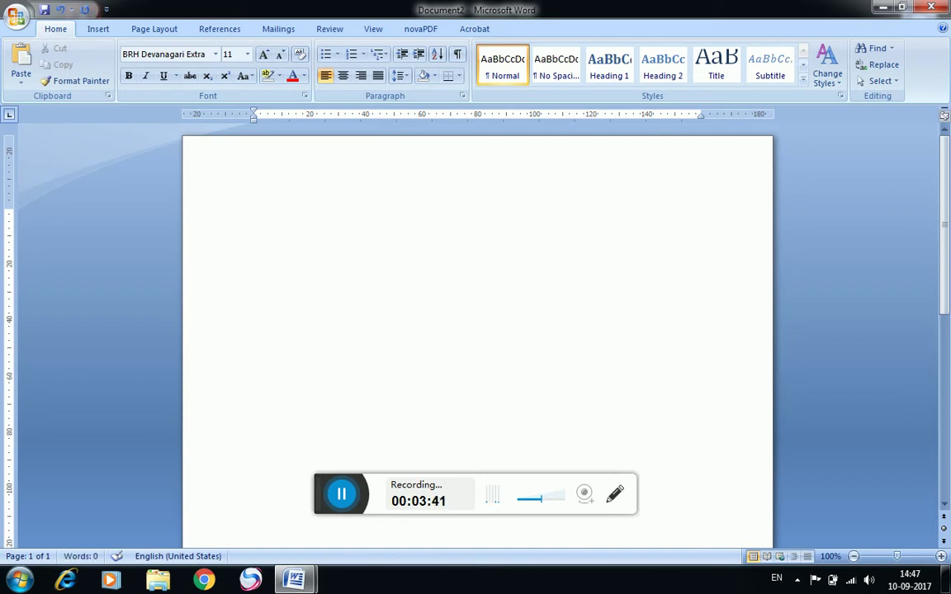
{"action": "type", "text": "सह्स्"}
{"action": "key", "text": "Return"}
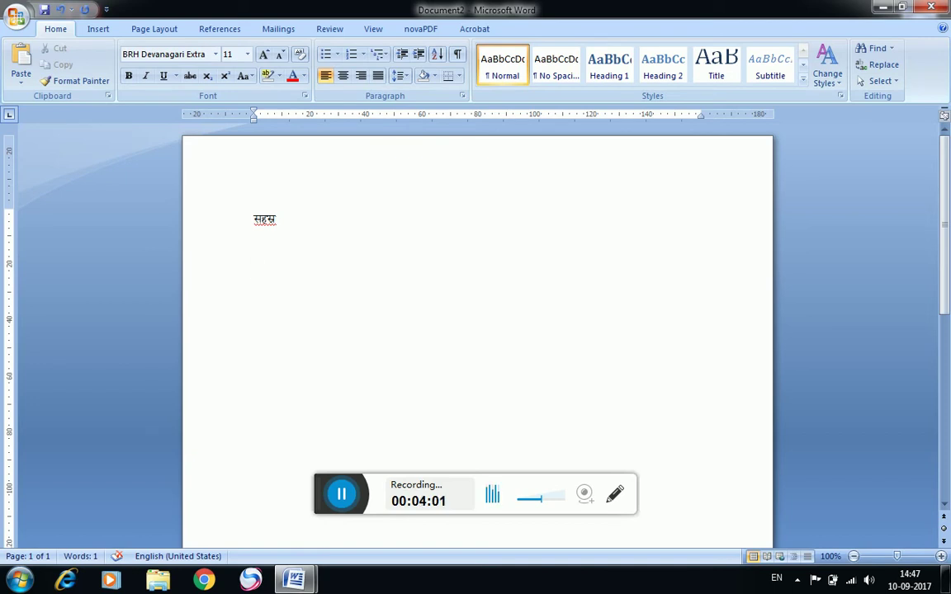
List the accent symbols @, # and $ on separate lines below the first word
{"action": "type", "text": "@"}
{"action": "type", "text": "#"}
{"action": "key", "text": "Return"}
{"action": "type", "text": "$"}
Enter स with a horizontal accent mark below it on a new line and enlarge it to 26 pt
{"action": "type", "text": "स"}
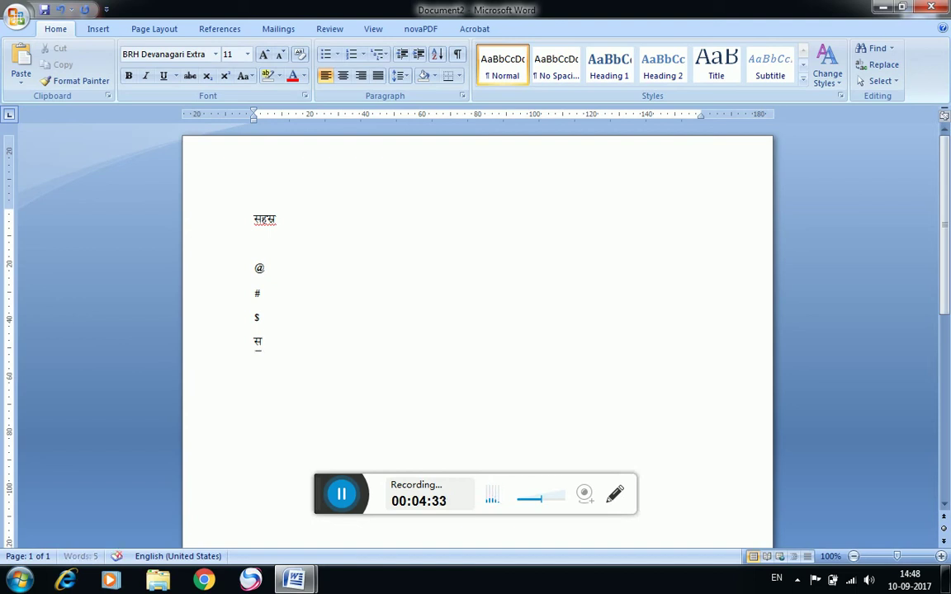
{"action": "key", "text": "shift+Left"}
{"action": "key", "text": "shift+Left"}
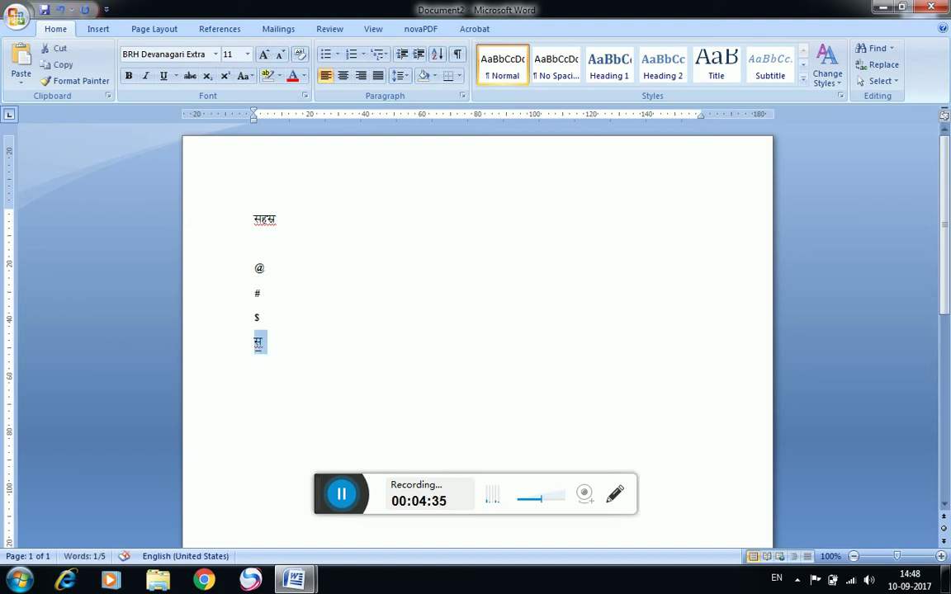
{"action": "key", "text": "ctrl+shift+period"}
{"action": "key", "text": "ctrl+shift+period"}
{"action": "key", "text": "ctrl+shift+period"}
{"action": "key", "text": "ctrl+shift+period"}
{"action": "key", "text": "ctrl+shift+period"}
{"action": "key", "text": "ctrl+shift+period"}
{"action": "key", "text": "ctrl+shift+period"}
{"action": "key", "text": "ctrl+shift+period"}
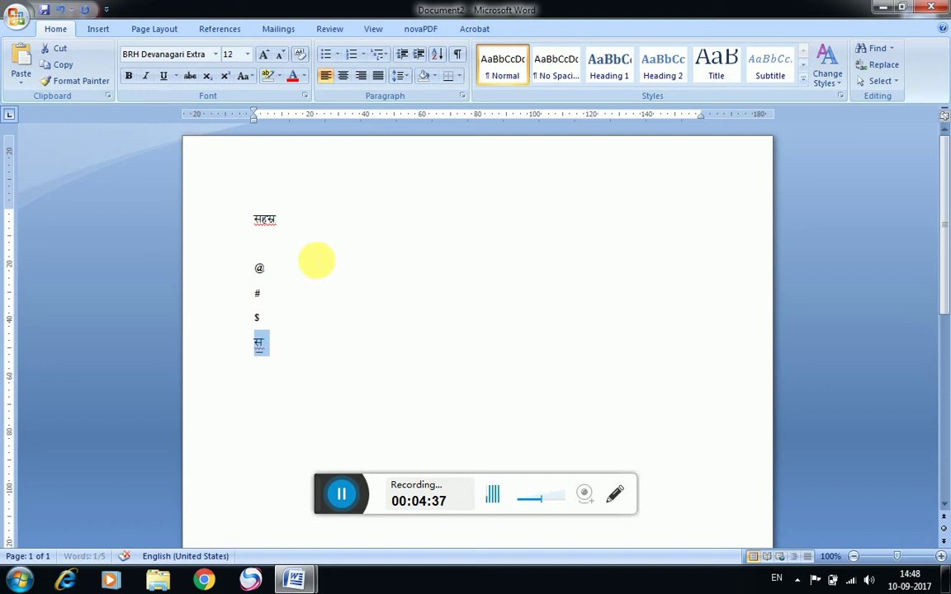
{"action": "key", "text": "Right"}
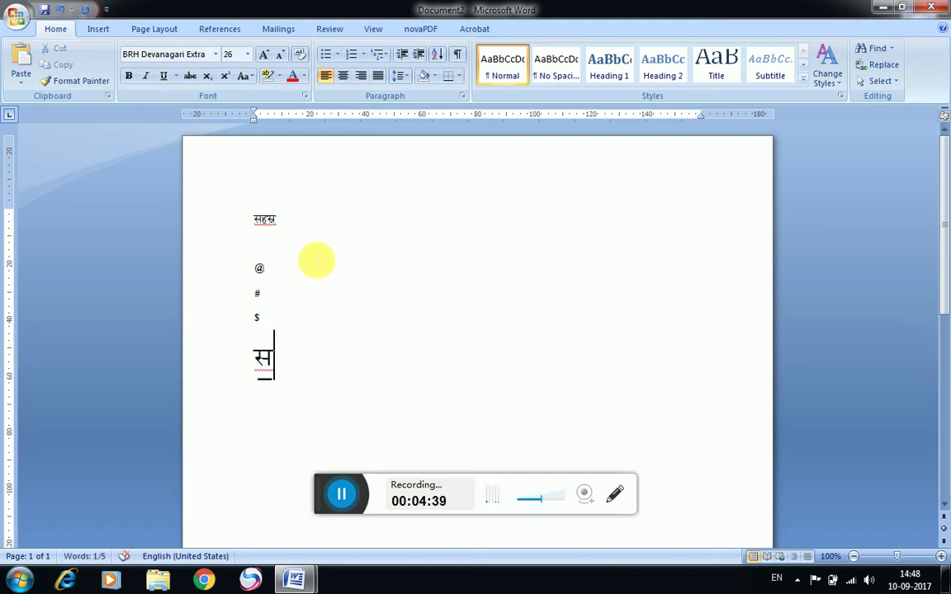
Complete the enlarged word as सहस्र, with a single vertical accent mark above the last letter
{"action": "type", "text": "ह"}
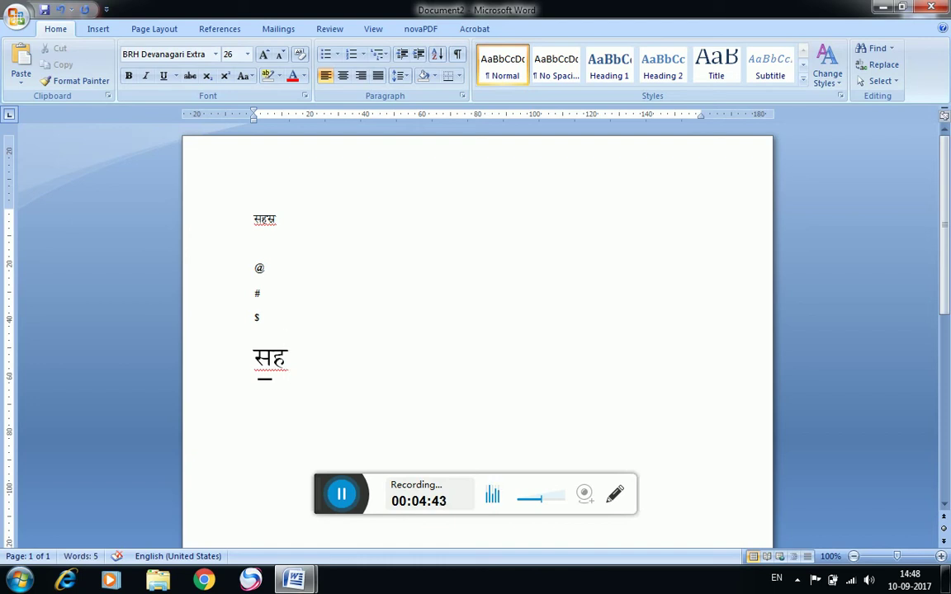
{"action": "type", "text": "स्र"}
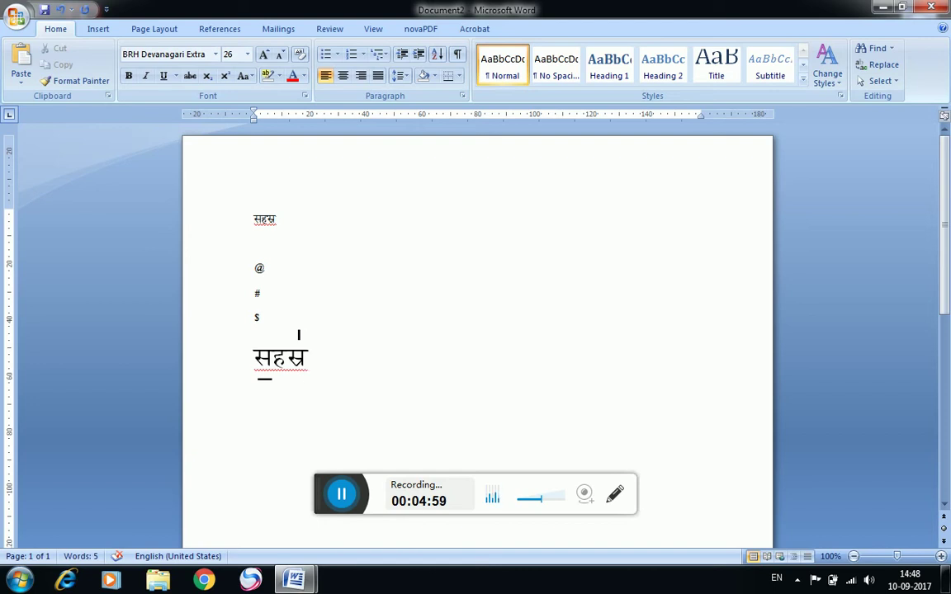
{"action": "left_click", "coordinate": [344, 494]}
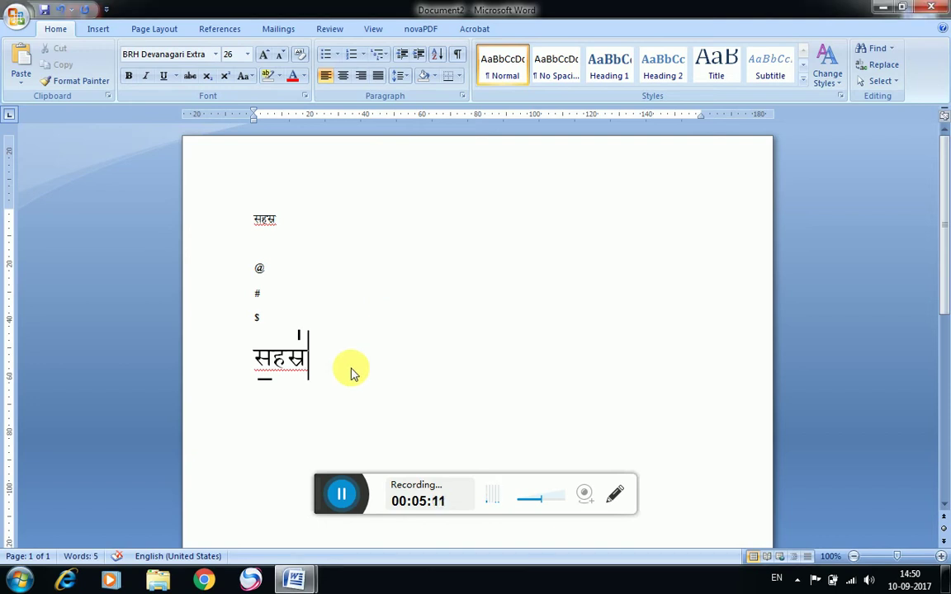
Add the word सर्वम् with a double vertical accent mark above म, followed by a danda (।)
{"action": "type", "text": "सर्"}
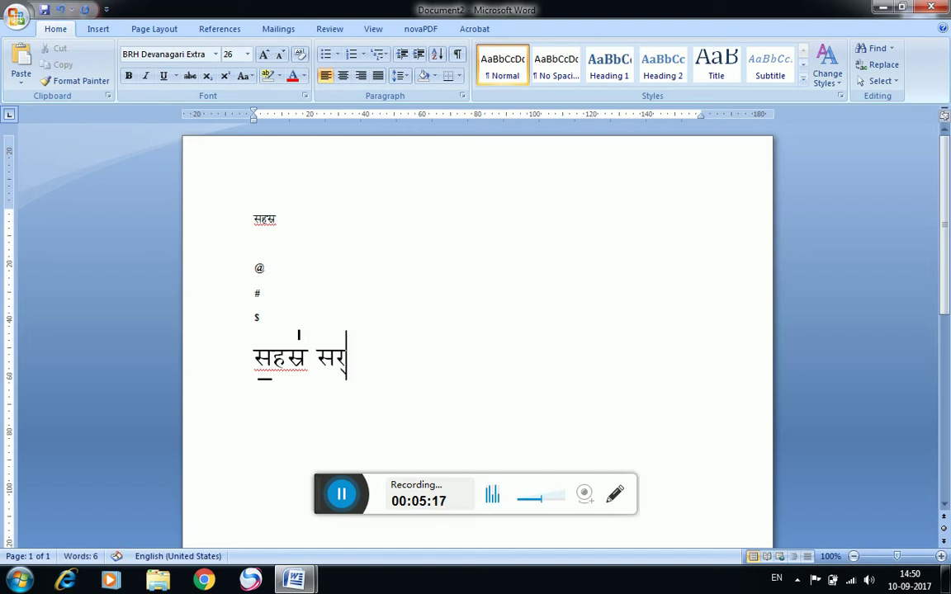
{"action": "key", "text": "BackSpace"}
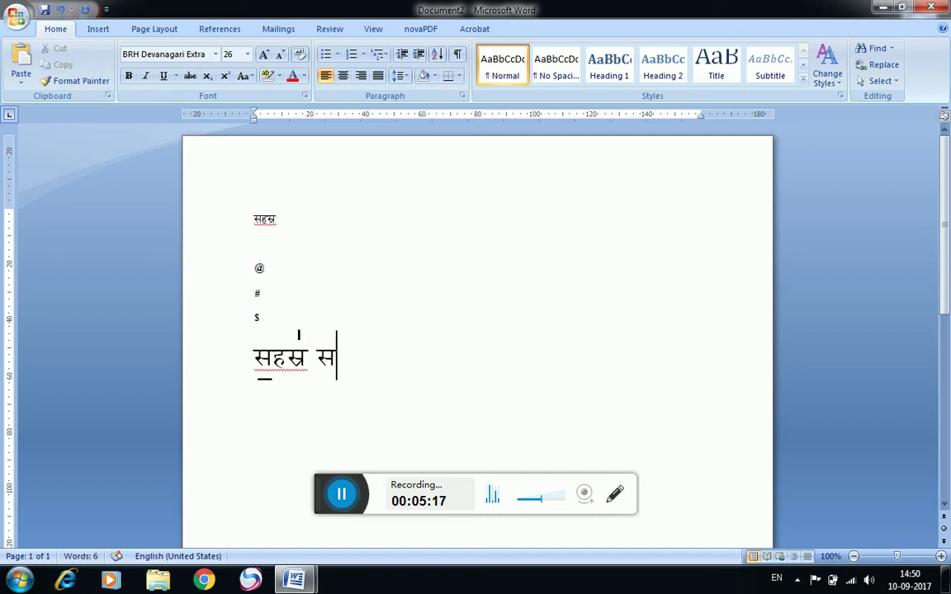
{"action": "type", "text": "र्वम्"}
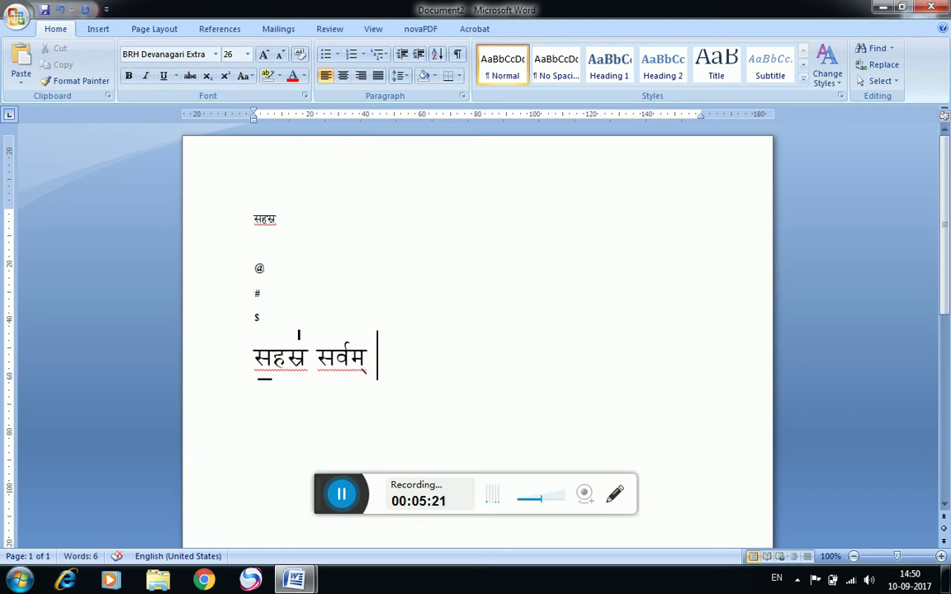
{"action": "key", "text": "BackSpace"}
{"action": "type", "text": "᳚"}
{"action": "type", "text": " ।"}
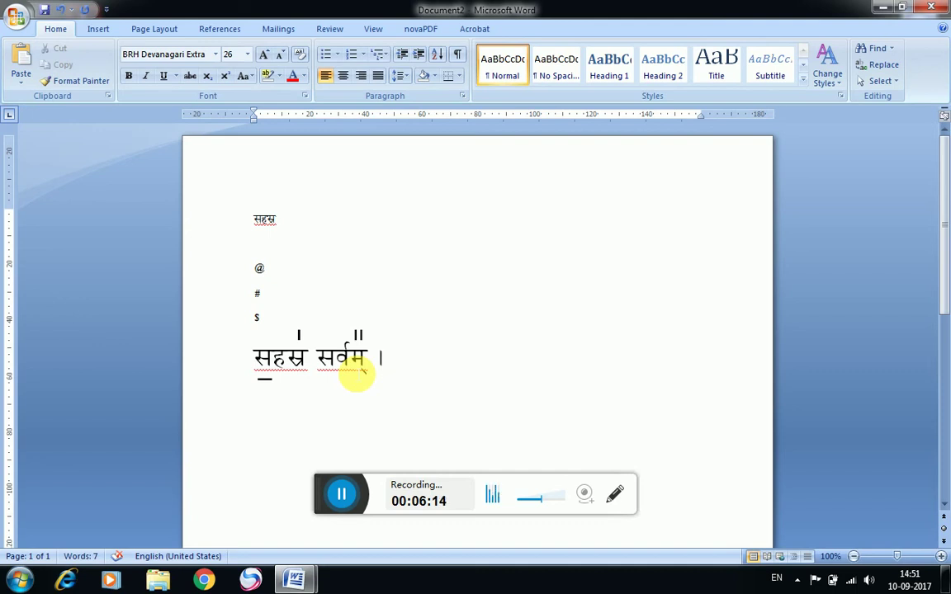
Leave a blank line and enter सहस्र with a horizontal mark below स and a vertical mark above स्र
{"action": "key", "text": "Return"}
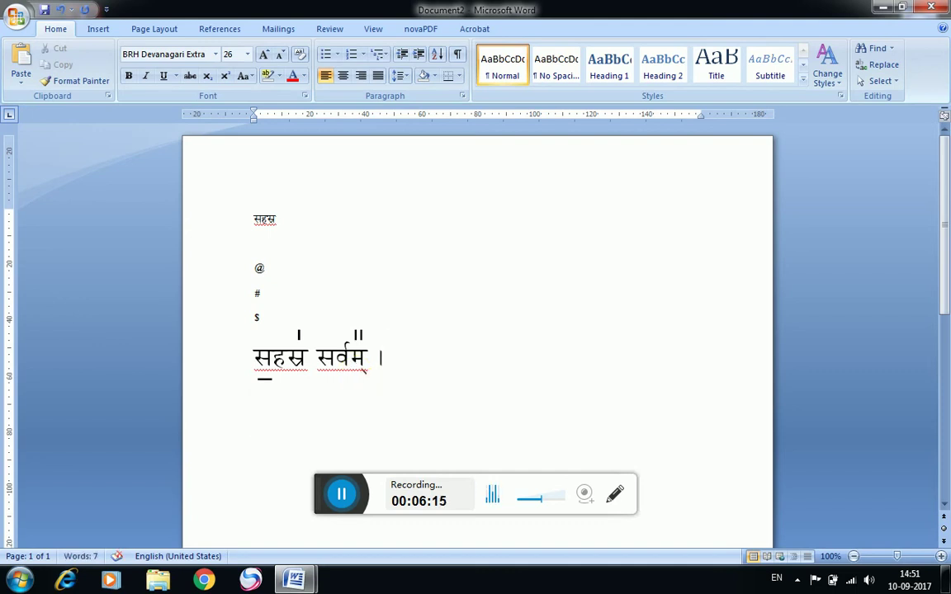
{"action": "key", "text": "Return"}
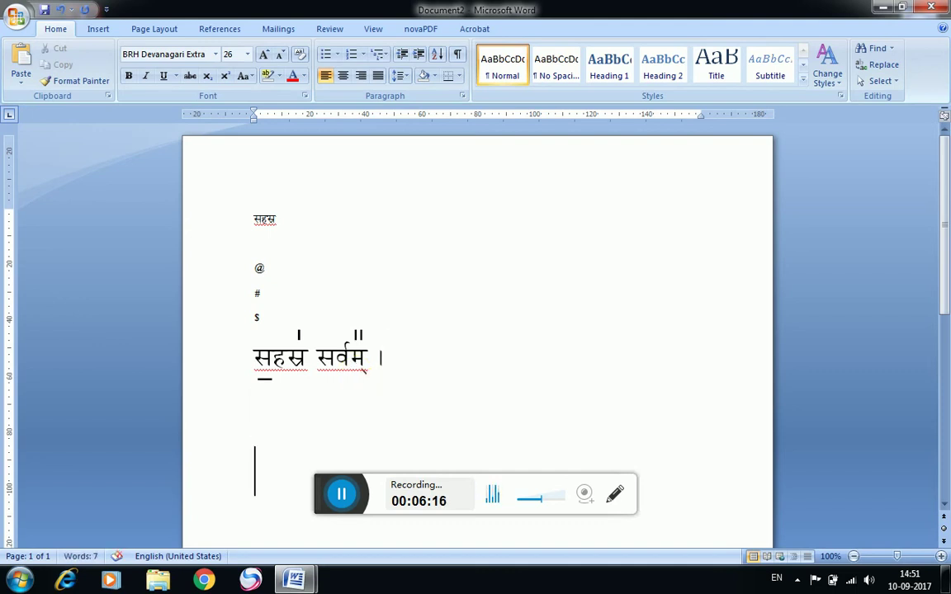
{"action": "left_click", "coordinate": [943, 504]}
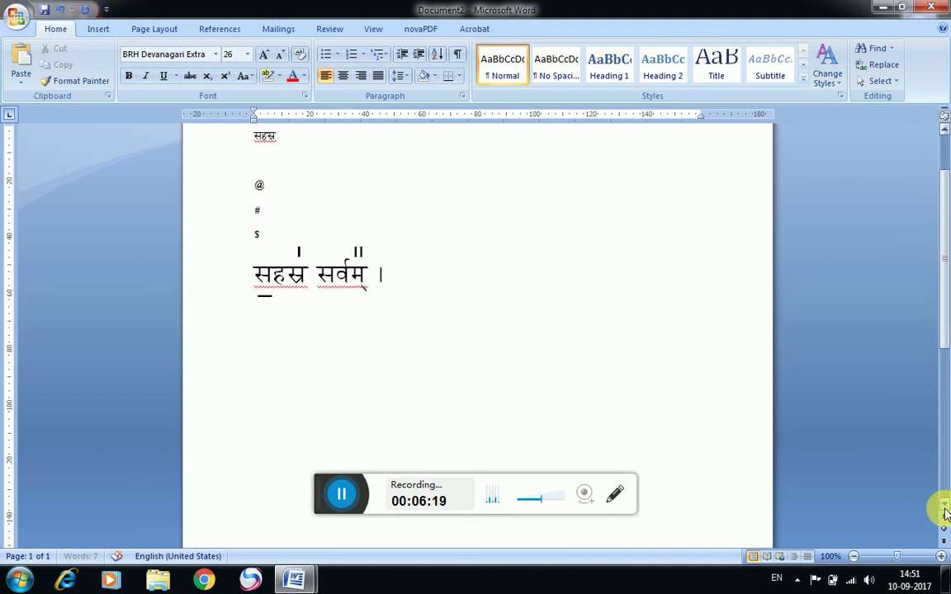
{"action": "left_click", "coordinate": [945, 512]}
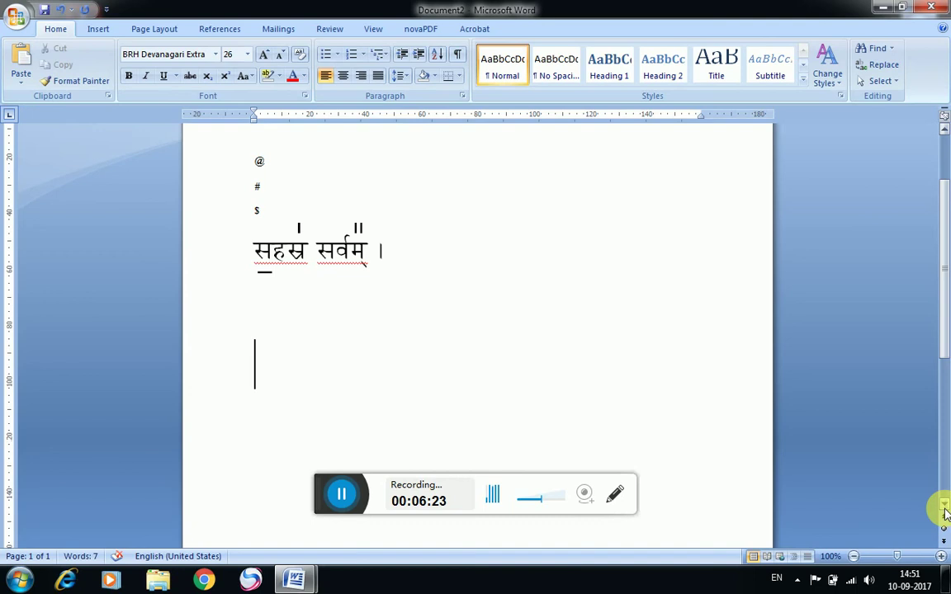
{"action": "type", "text": "स"}
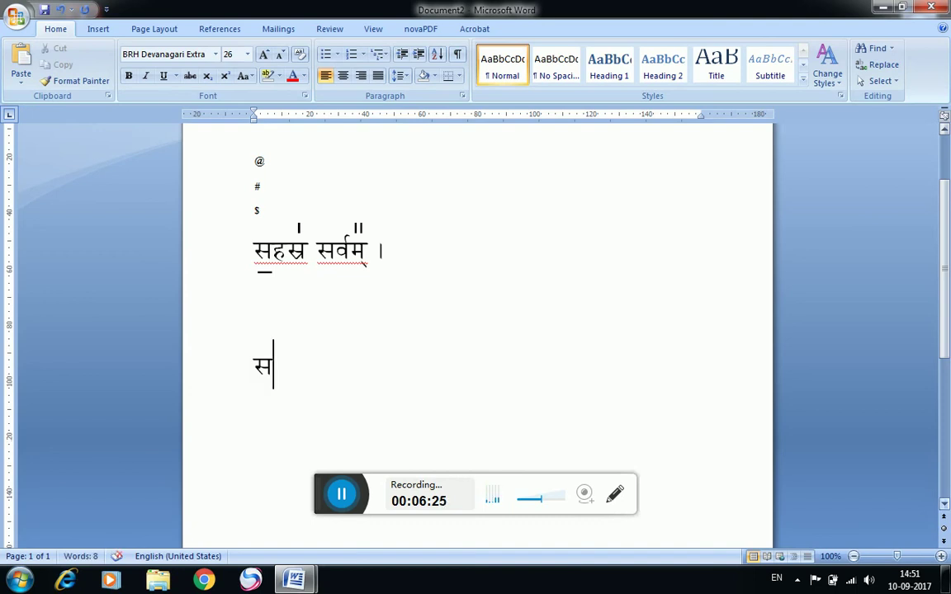
{"action": "type", "text": "_"}
{"action": "type", "text": "ह"}
{"action": "type", "text": "स्र"}
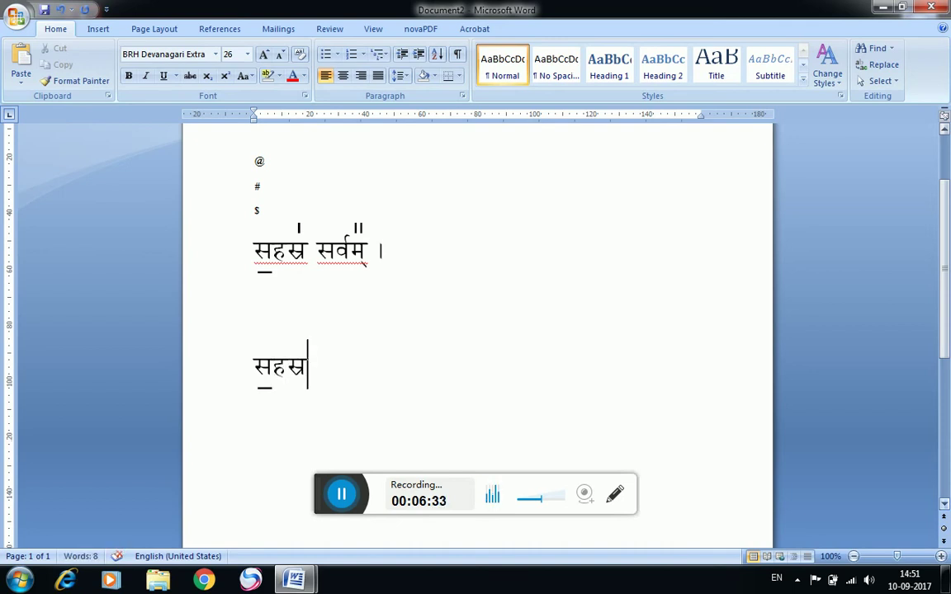
{"action": "type", "text": "॑"}
Add the word शीर्षा after सहस्र with a horizontal accent mark below र्षा, correcting the mistyped letters
{"action": "type", "text": "श"}
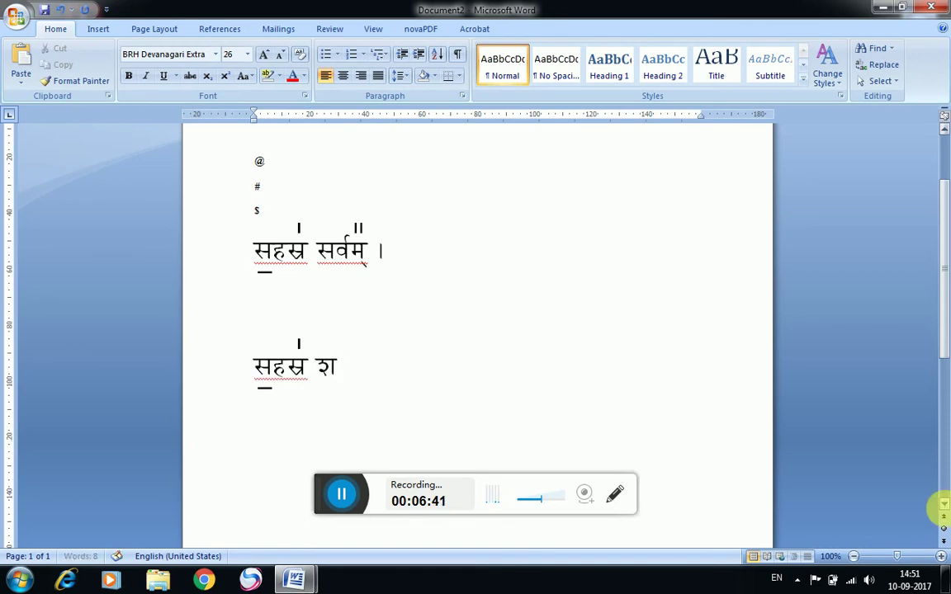
{"action": "type", "text": "जी"}
{"action": "key", "text": "BackSpace"}
{"action": "key", "text": "BackSpace"}
{"action": "key", "text": "BackSpace"}
{"action": "type", "text": "स्"}
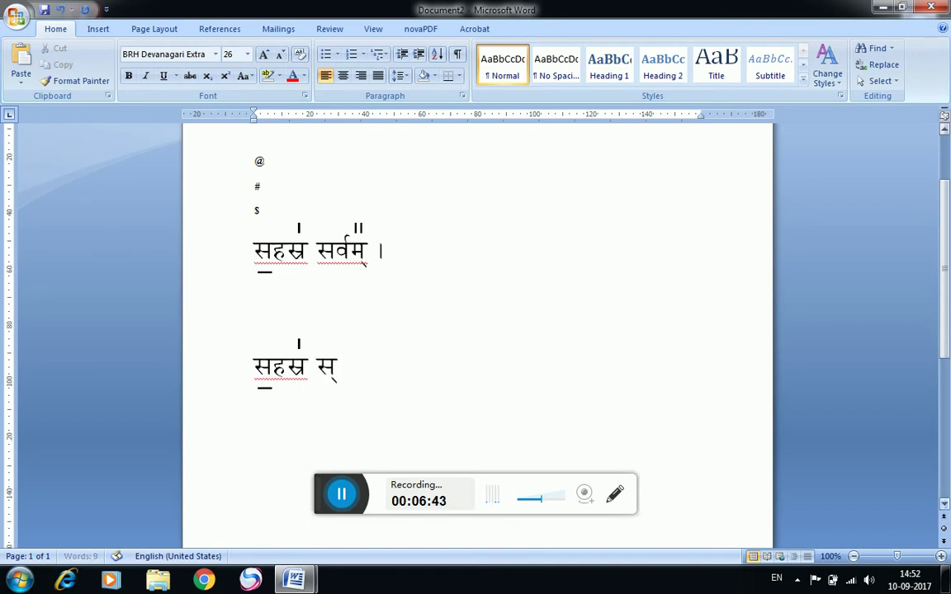
{"action": "key", "text": "BackSpace"}
{"action": "key", "text": "BackSpace"}
{"action": "type", "text": "शीश"}
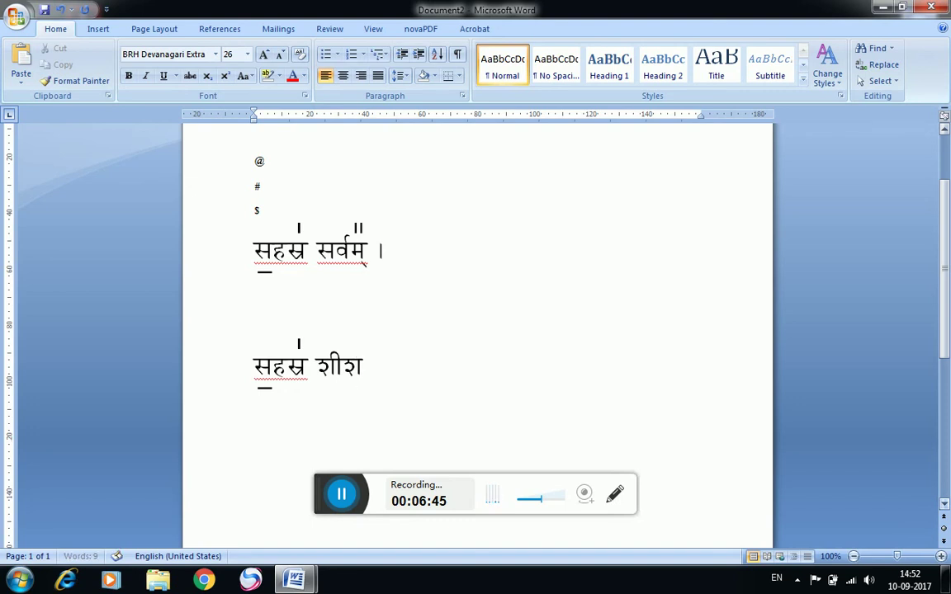
{"action": "key", "text": "BackSpace"}
{"action": "type", "text": "र्षा॒"}
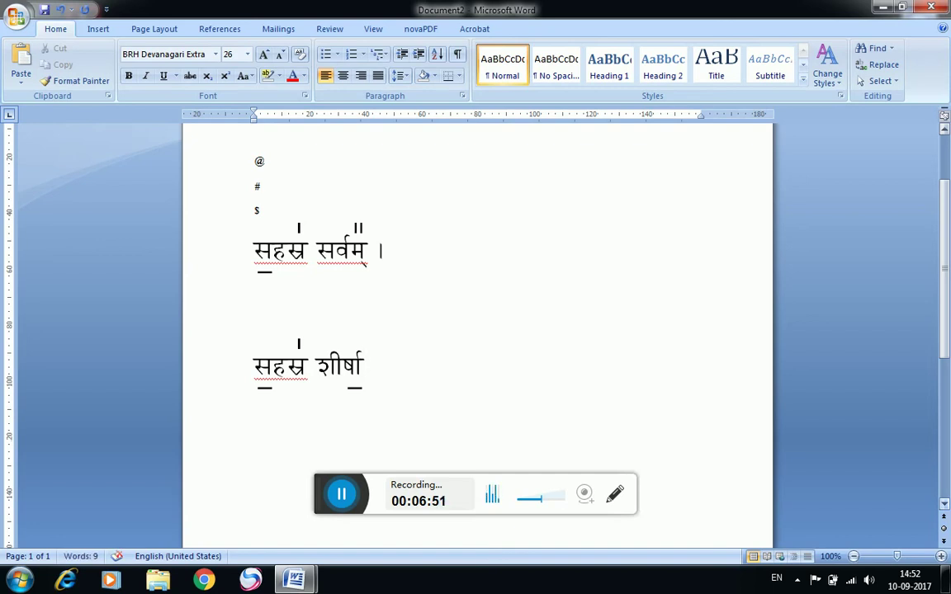
Finish the verse line with पुरुषः, placing a vertical accent mark above रु, and close it with a danda (।)
{"action": "type", "text": " पुर"}
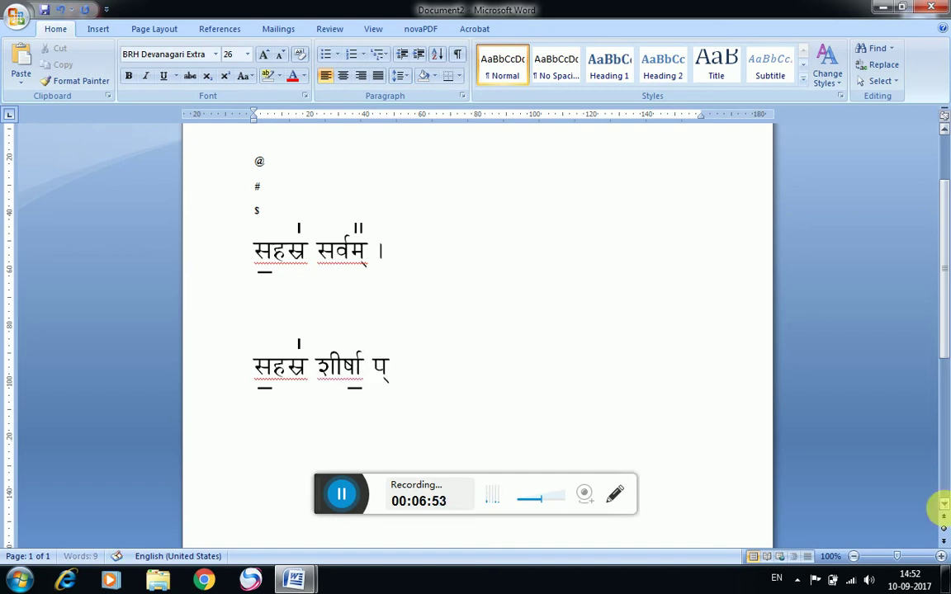
{"action": "type", "text": "ु"}
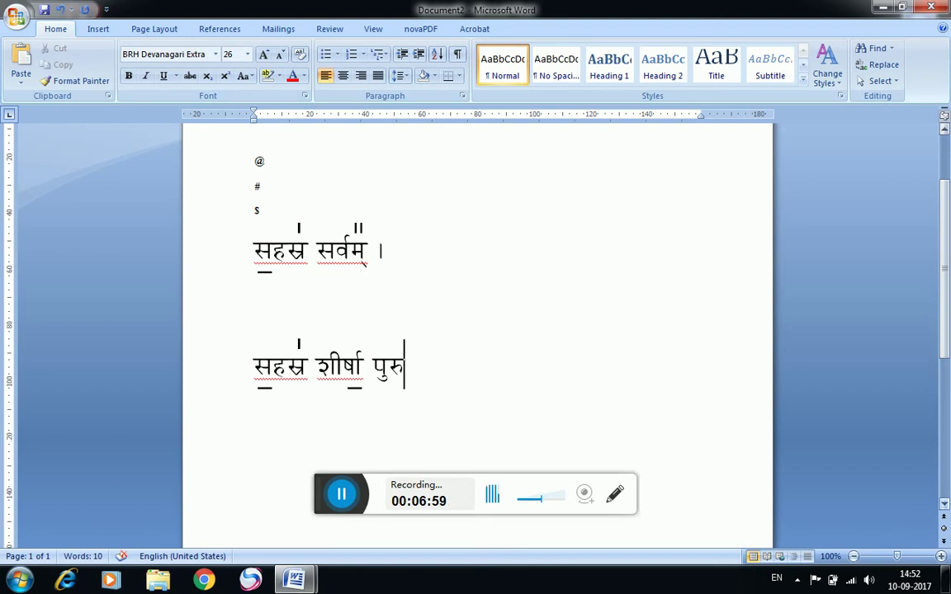
{"action": "type", "text": "॑षा"}
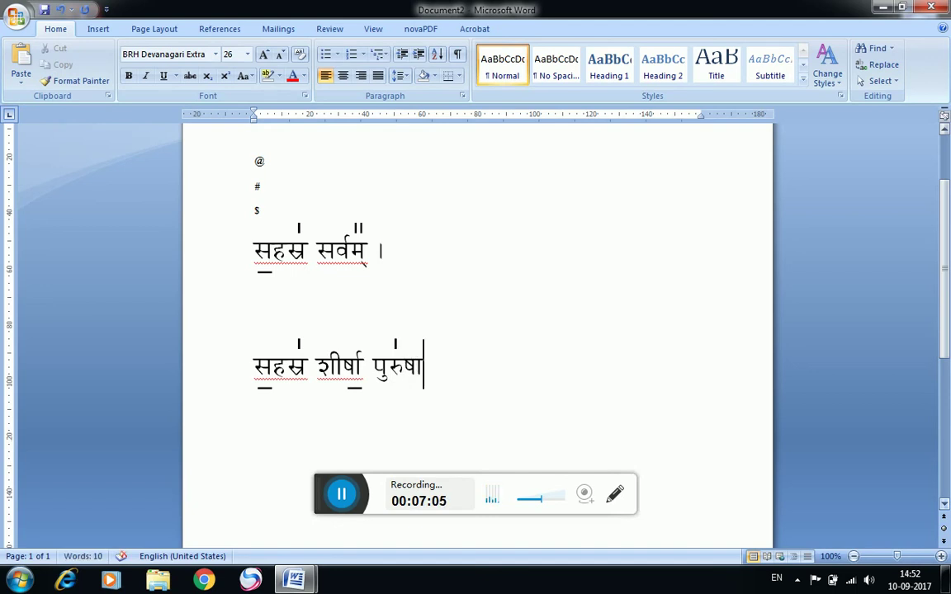
{"action": "key", "text": "BackSpace"}
{"action": "type", "text": "ः "}
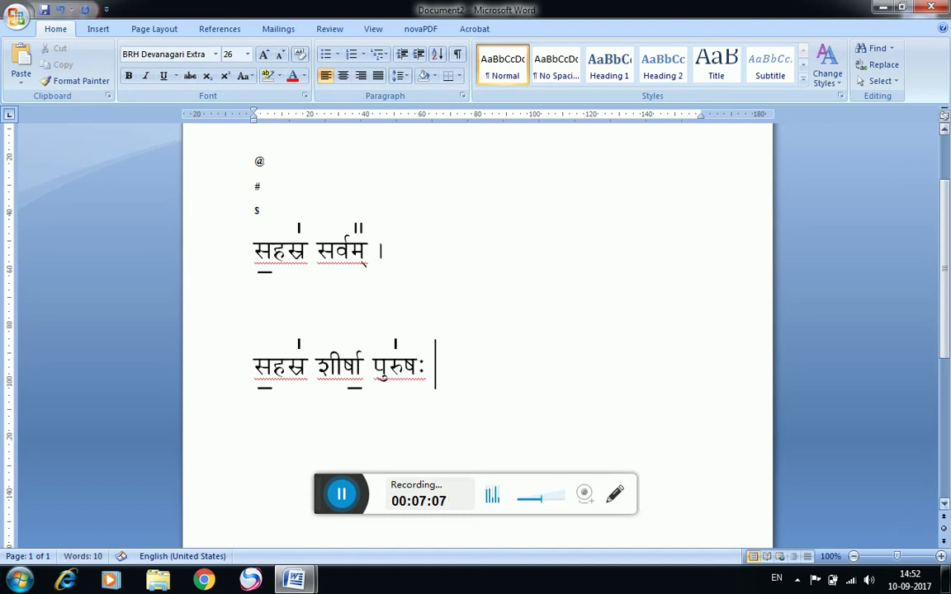
{"action": "type", "text": "।"}
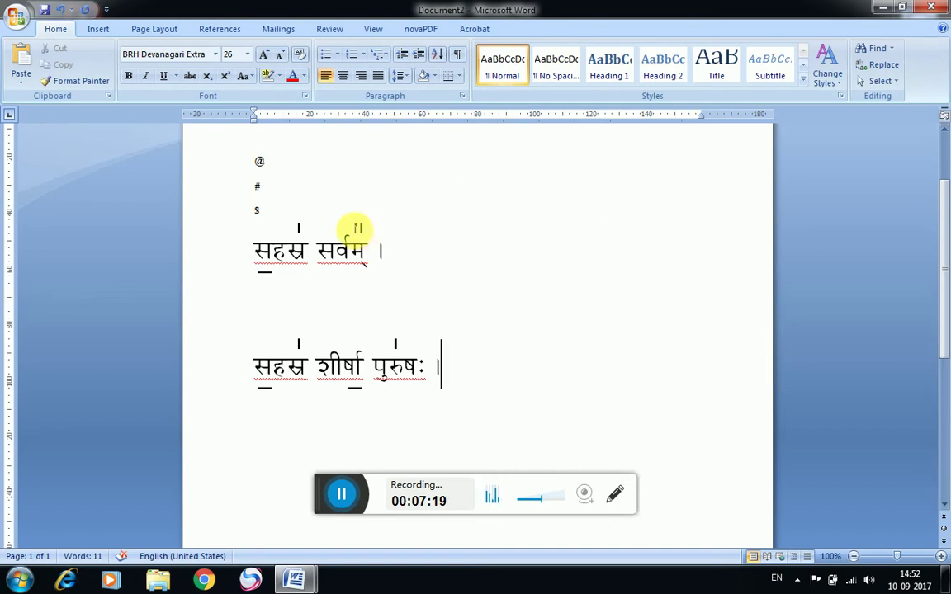
Copy the whole accented ANSI line सहस्र सर्वम् । from the document
{"action": "left_click_drag", "start_coordinate": [340, 229], "coordinate": [361, 249]}
{"action": "left_click", "coordinate": [404, 257]}
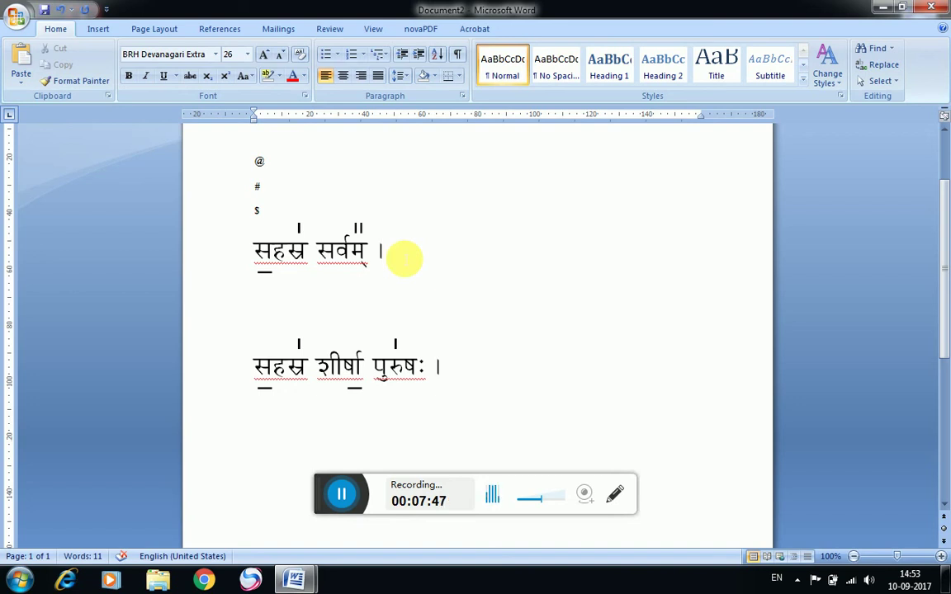
{"action": "key", "text": "shift+Left"}
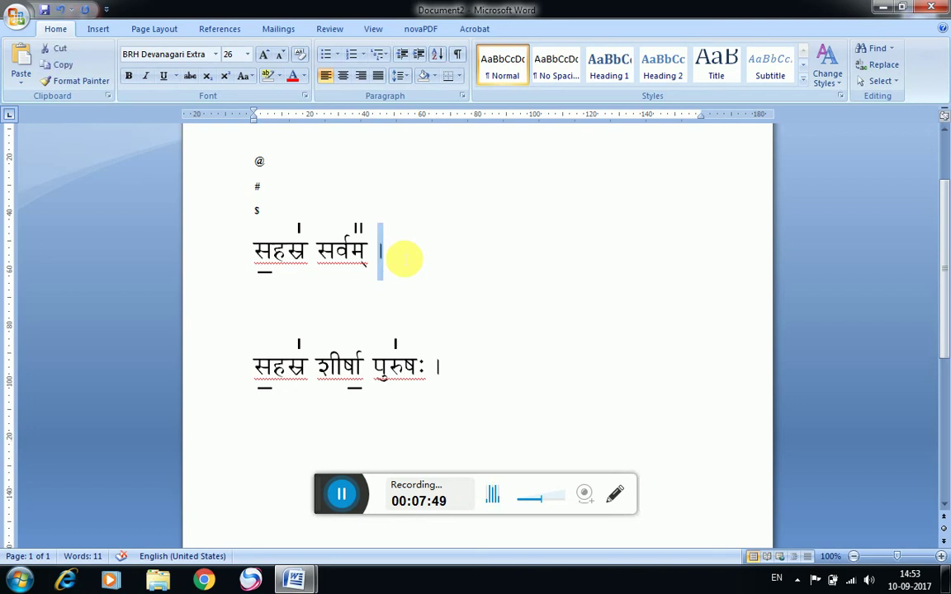
{"action": "key", "text": "shift+Left"}
{"action": "key", "text": "shift+Left"}
{"action": "key", "text": "shift+Left"}
{"action": "key", "text": "shift+Left"}
{"action": "key", "text": "shift+Left"}
{"action": "key", "text": "shift+Left"}
{"action": "key", "text": "shift+Left"}
{"action": "key", "text": "shift+Left"}
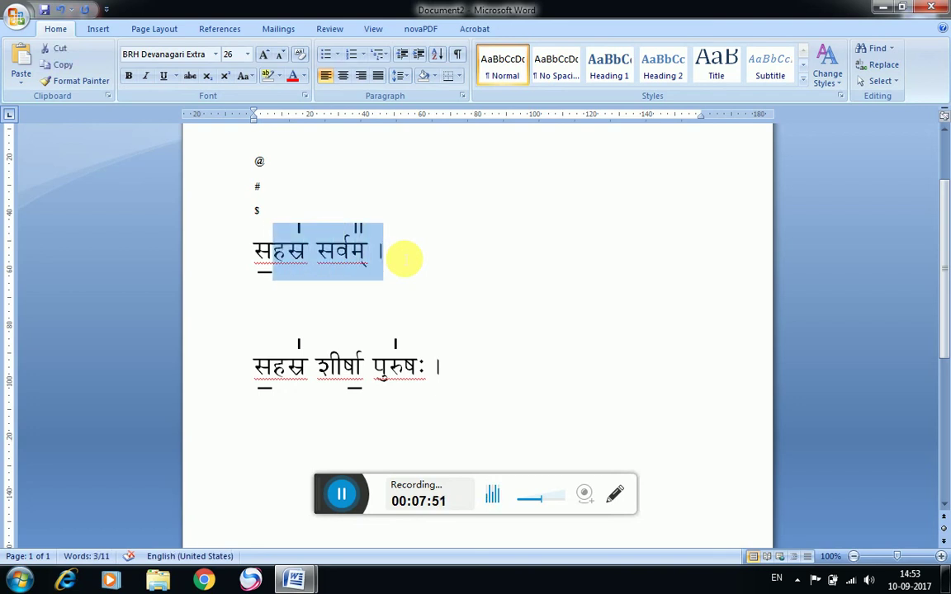
{"action": "triple_click", "coordinate": [403, 257]}
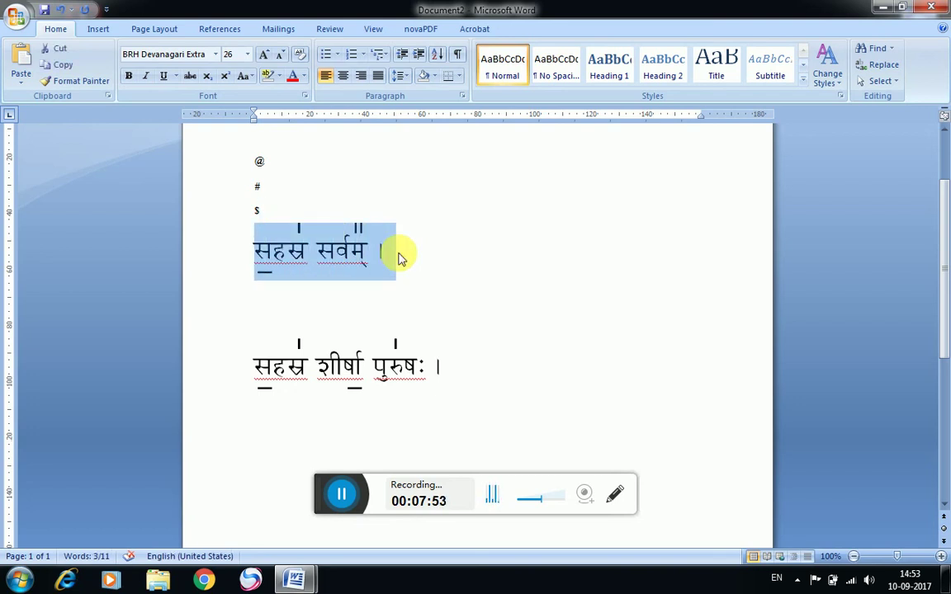
{"action": "right_click", "coordinate": [303, 256]}
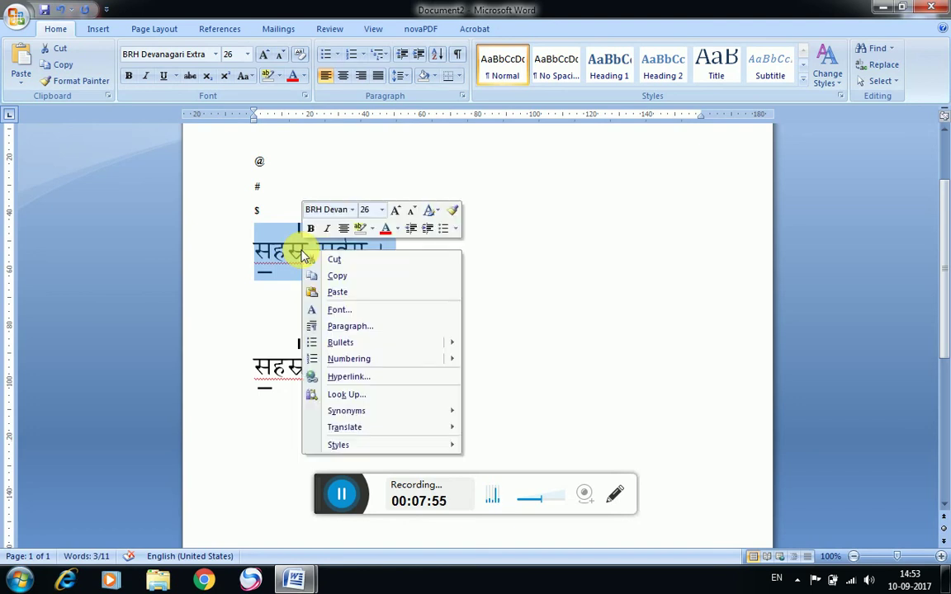
{"action": "left_click", "coordinate": [350, 279]}
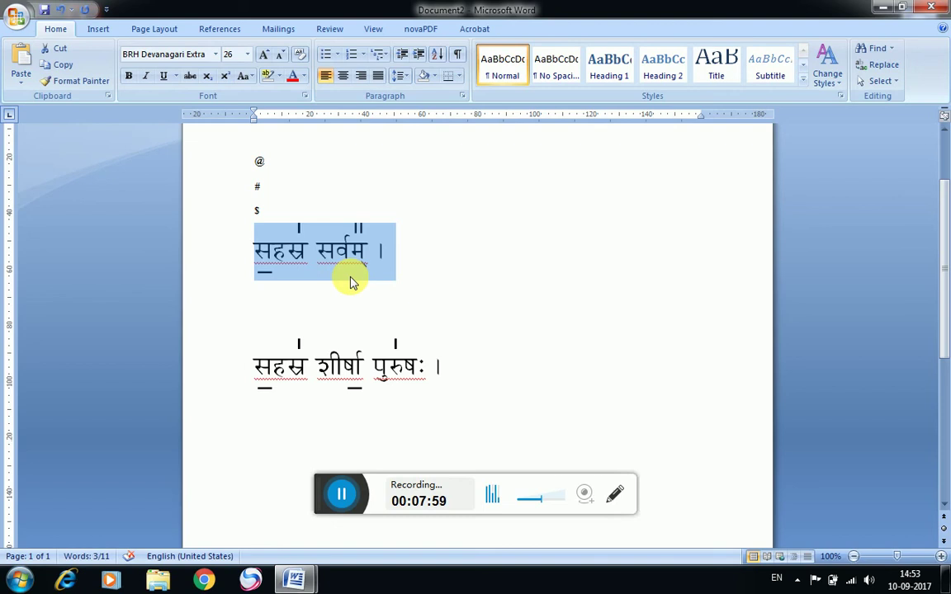
Launch the BarahaConvert utility from the Baraha 9.3 tools
{"action": "left_click", "coordinate": [18, 580]}
{"action": "left_click", "coordinate": [72, 506]}
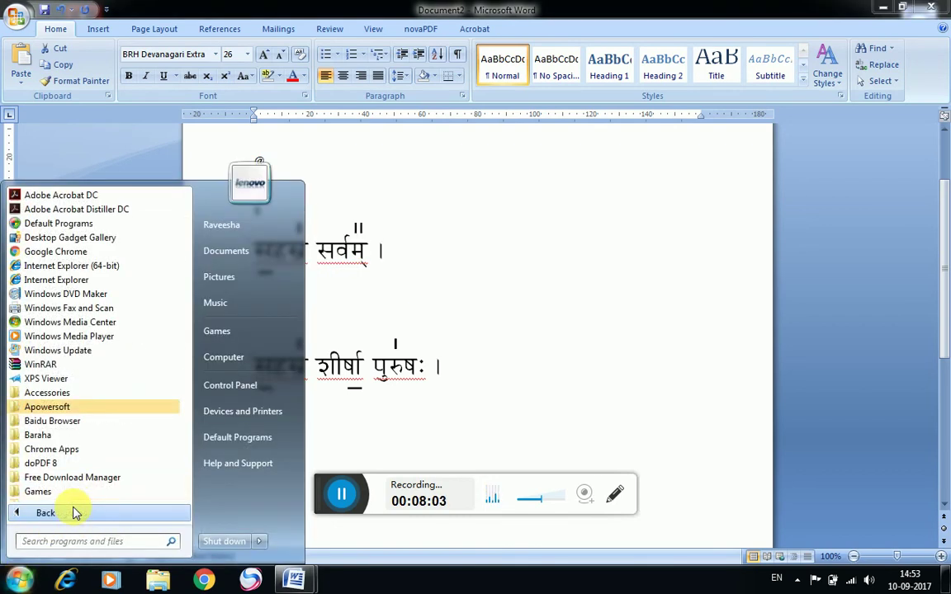
{"action": "left_click", "coordinate": [185, 491]}
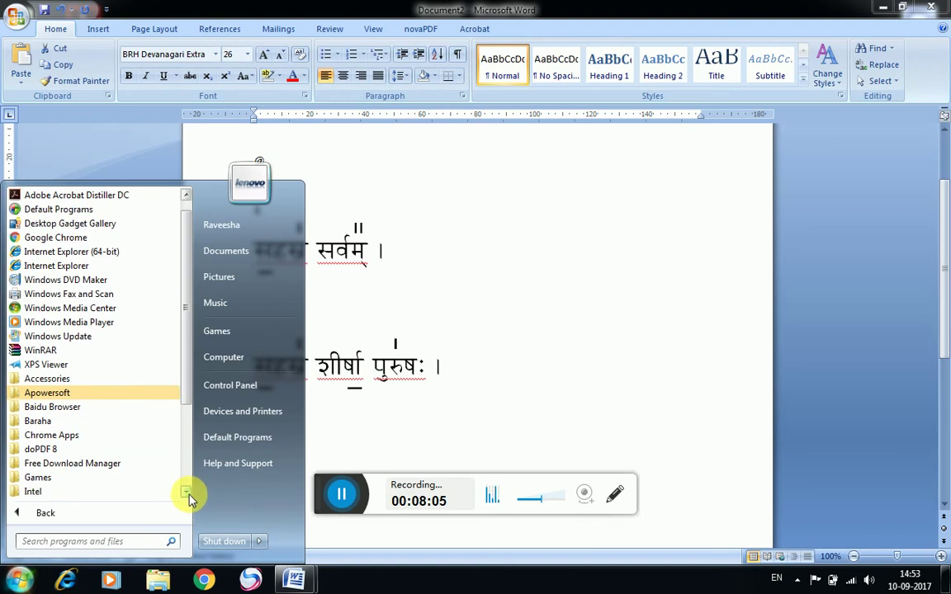
{"action": "left_click", "coordinate": [68, 380]}
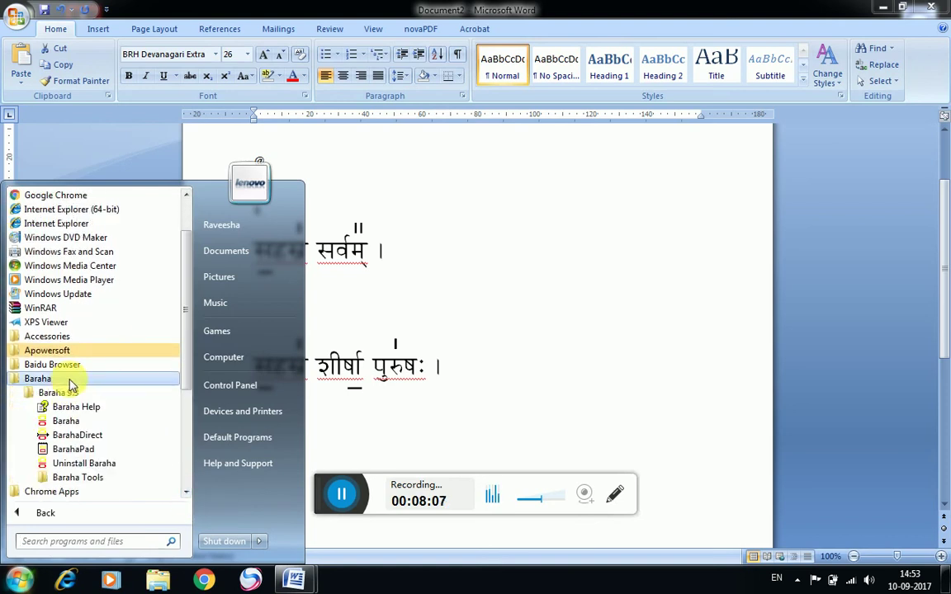
{"action": "left_click", "coordinate": [72, 394]}
{"action": "left_click", "coordinate": [79, 477]}
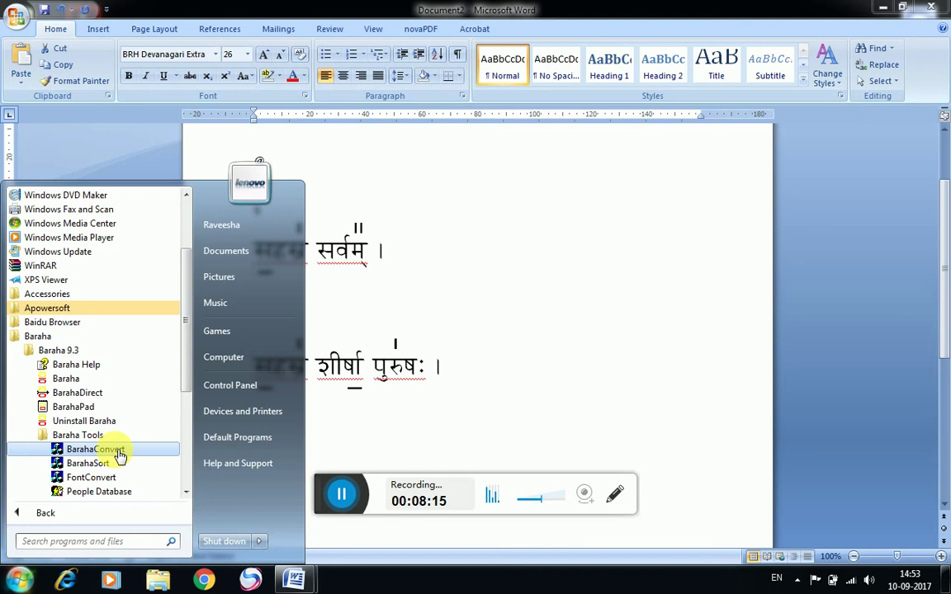
{"action": "left_click", "coordinate": [120, 453]}
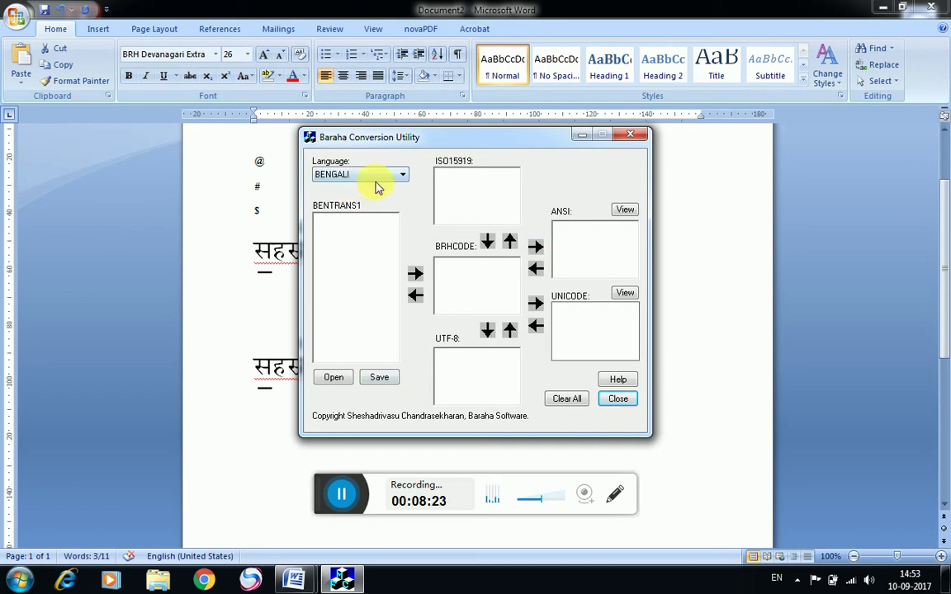
Set the conversion language to SANSKRIT and paste the copied line in as ANSI text
{"action": "left_click", "coordinate": [401, 176]}
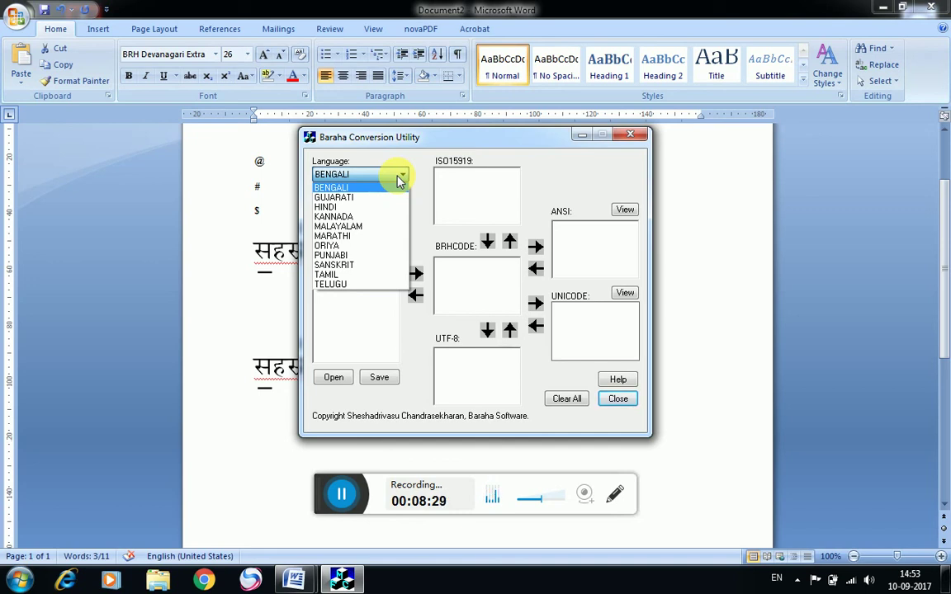
{"action": "left_click", "coordinate": [364, 266]}
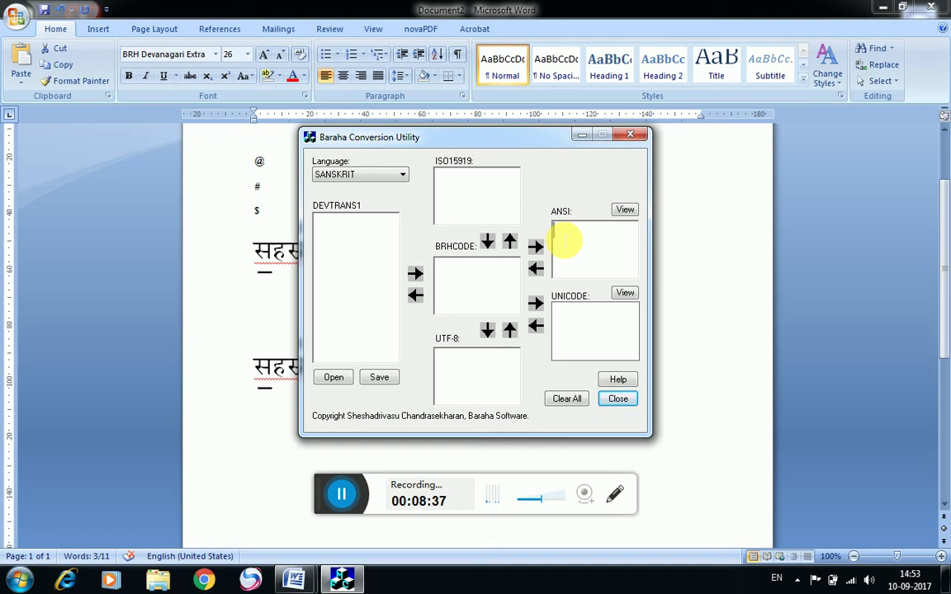
{"action": "right_click", "coordinate": [571, 238]}
{"action": "left_click", "coordinate": [594, 299]}
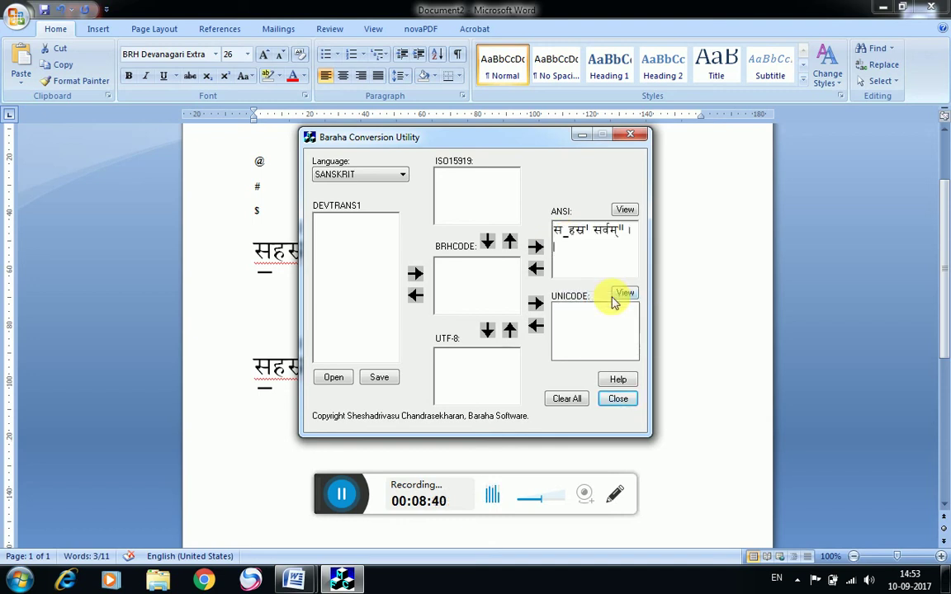
Convert the ANSI text to BRHCODE and on to Unicode, and copy the resulting Unicode line
{"action": "left_click", "coordinate": [536, 270]}
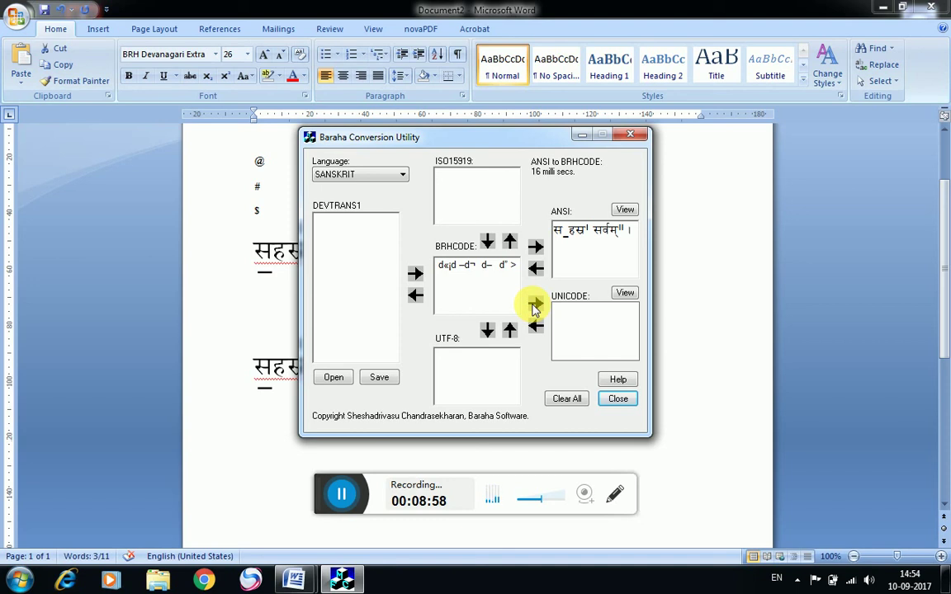
{"action": "left_click", "coordinate": [535, 305]}
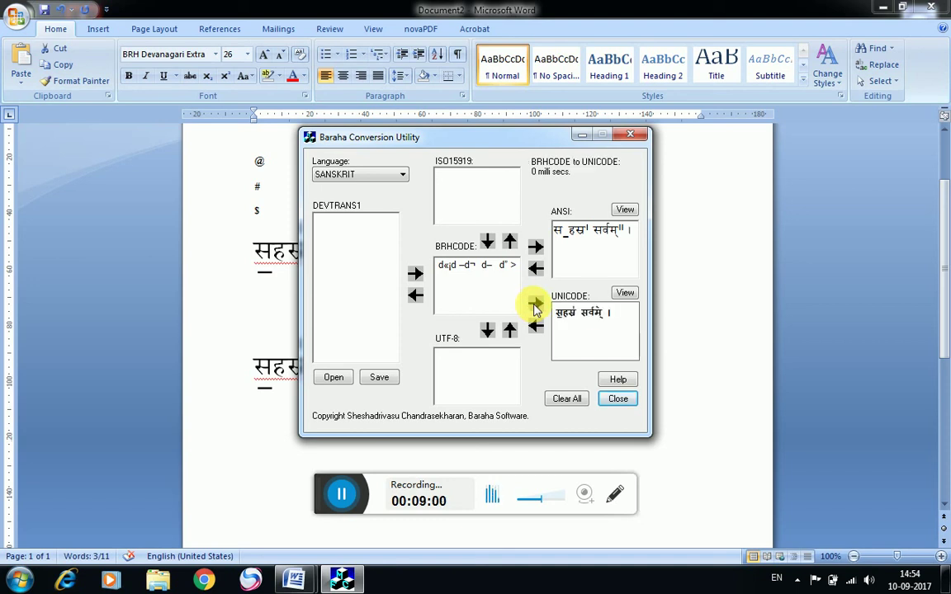
{"action": "left_click_drag", "start_coordinate": [610, 316], "coordinate": [563, 323]}
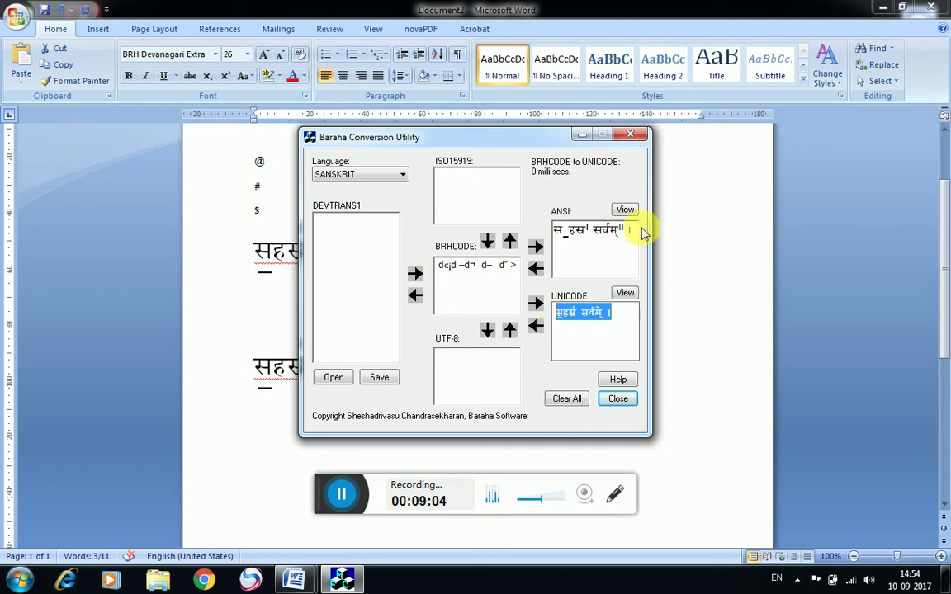
{"action": "left_click_drag", "start_coordinate": [631, 231], "coordinate": [561, 233]}
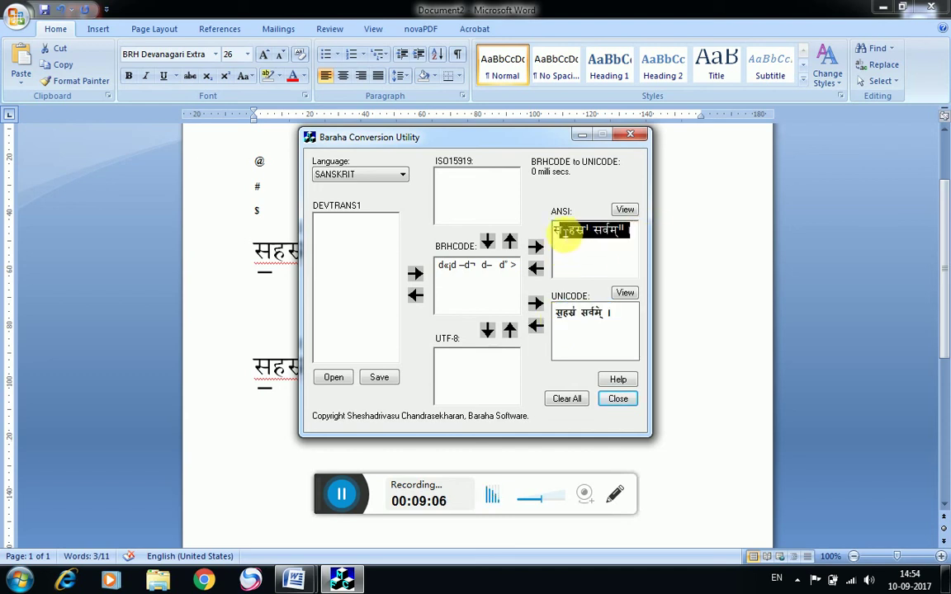
{"action": "left_click_drag", "start_coordinate": [621, 318], "coordinate": [567, 327]}
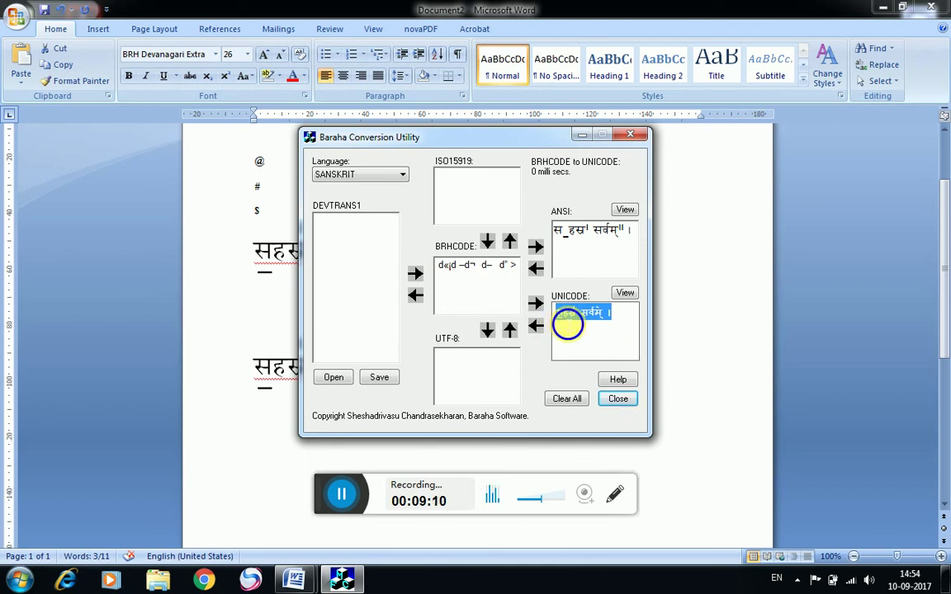
{"action": "right_click", "coordinate": [563, 323]}
{"action": "left_click", "coordinate": [590, 367]}
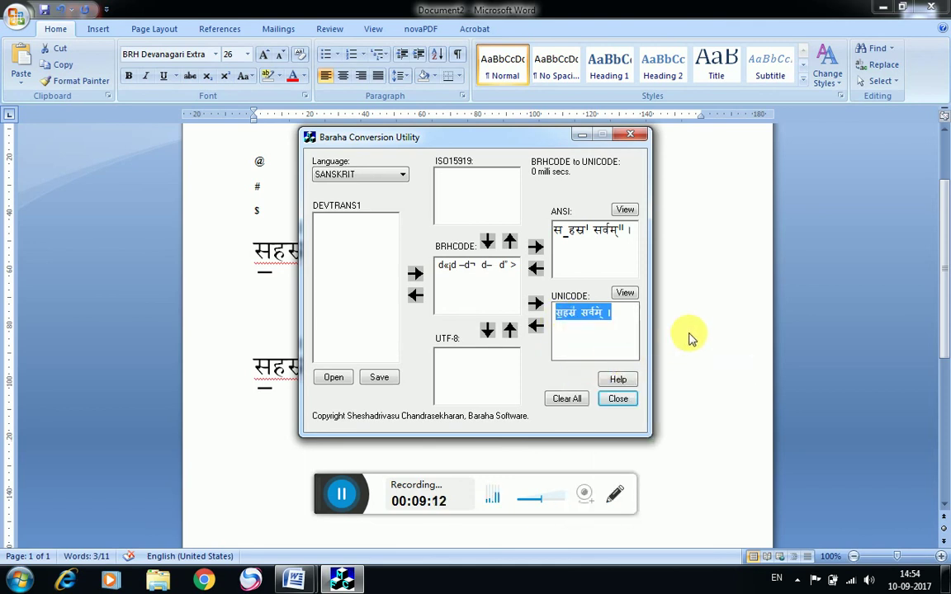
Return to the Word document and paste the Unicode text on the blank line between the two verse lines
{"action": "left_click", "coordinate": [618, 398]}
{"action": "left_click", "coordinate": [284, 312]}
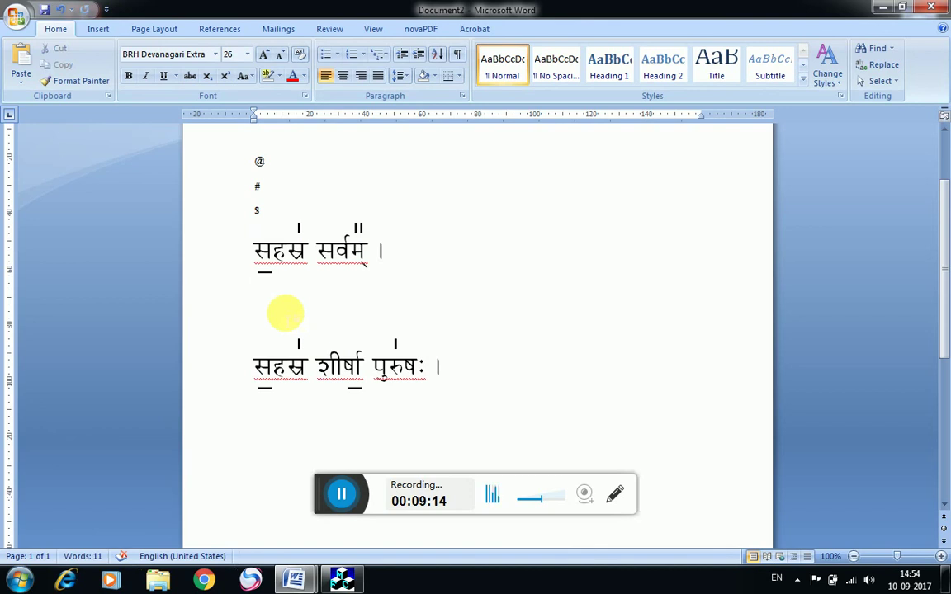
{"action": "key", "text": "ctrl+v"}
Set the font size of the pasted Unicode line to 28
{"action": "left_click_drag", "start_coordinate": [328, 289], "coordinate": [248, 290]}
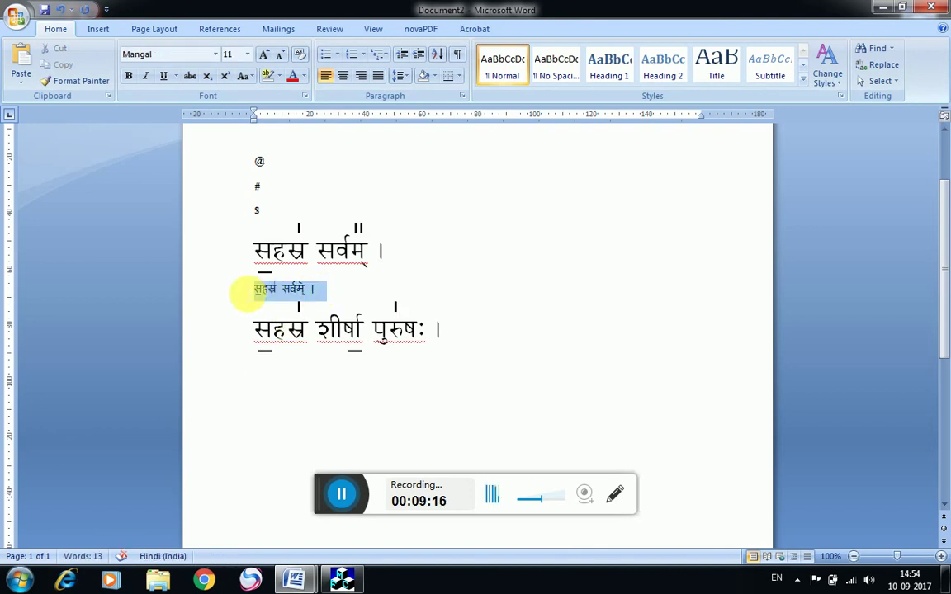
{"action": "left_click", "coordinate": [216, 54]}
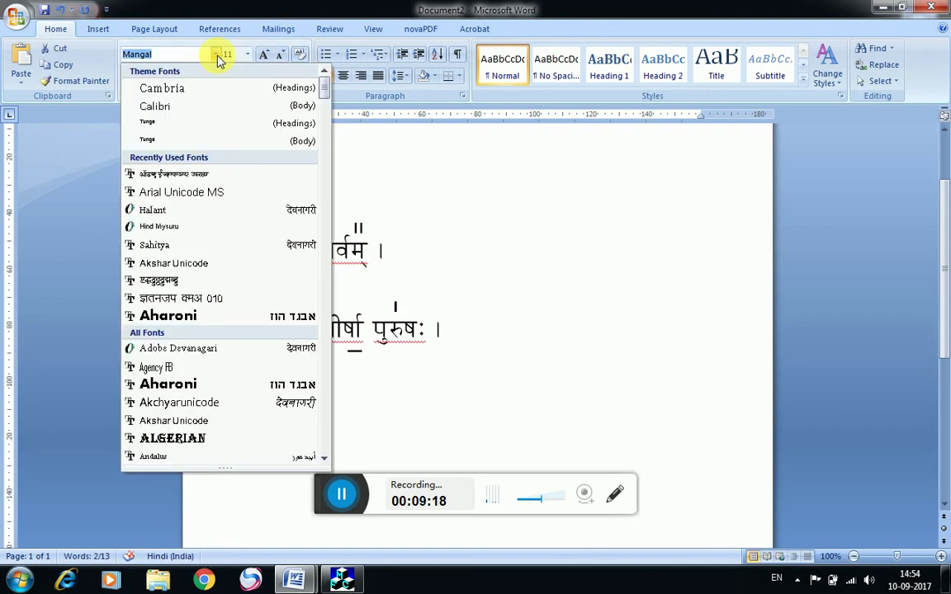
{"action": "left_click", "coordinate": [247, 54]}
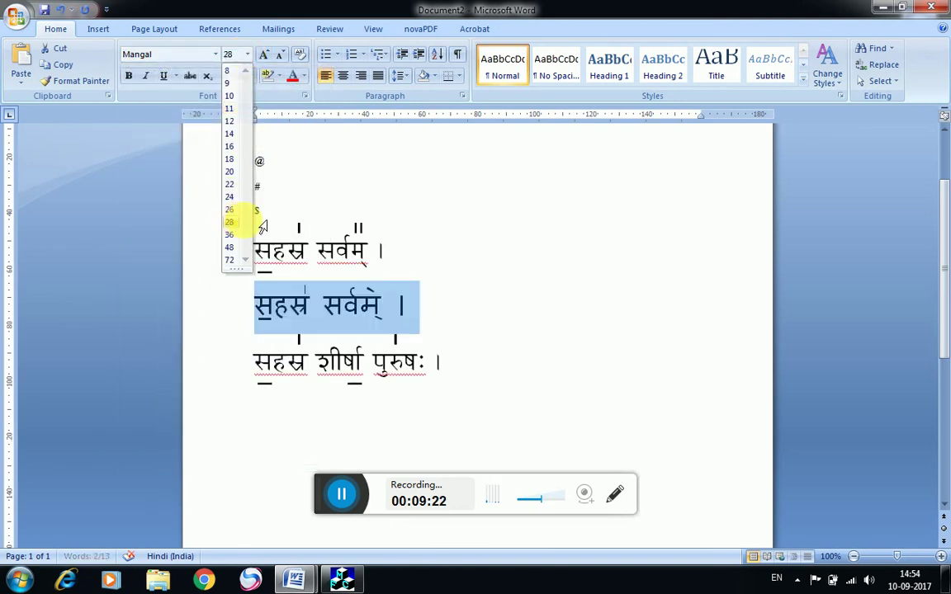
{"action": "left_click", "coordinate": [230, 222]}
{"action": "left_click", "coordinate": [407, 306]}
{"action": "left_click_drag", "start_coordinate": [413, 309], "coordinate": [242, 309]}
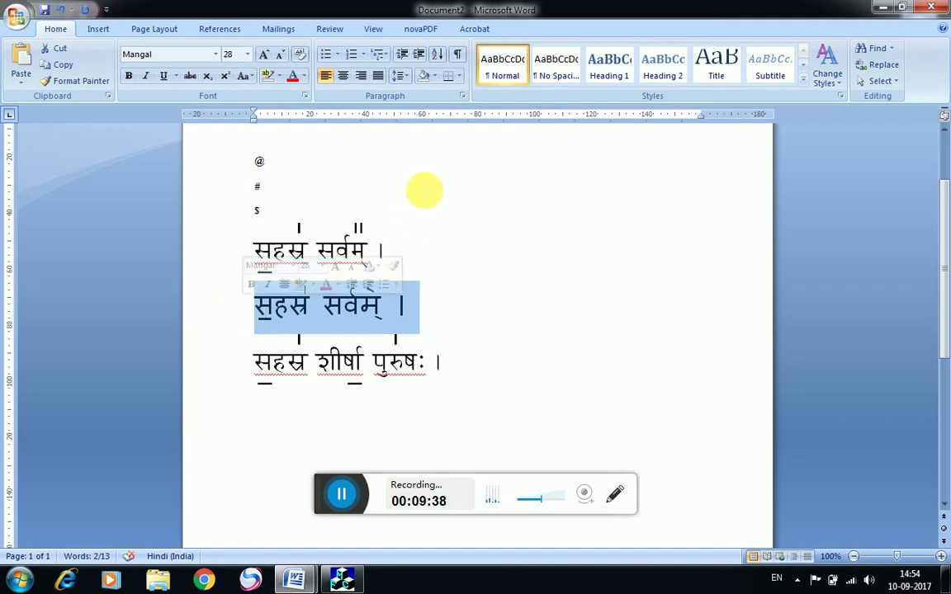
Insert four blank lines between the first ANSI line and the Unicode line below it
{"action": "left_click", "coordinate": [385, 253]}
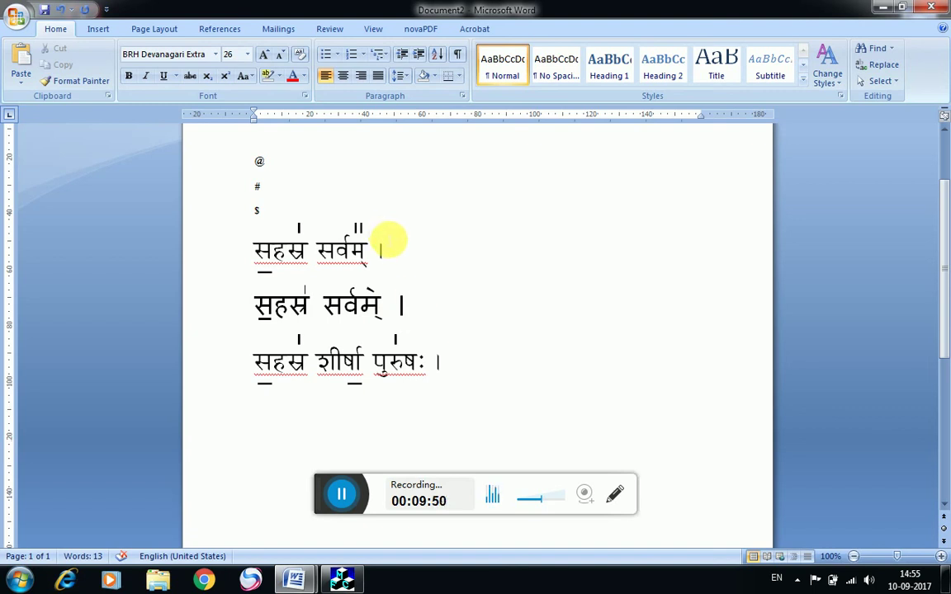
{"action": "key", "text": "Return"}
{"action": "key", "text": "Return"}
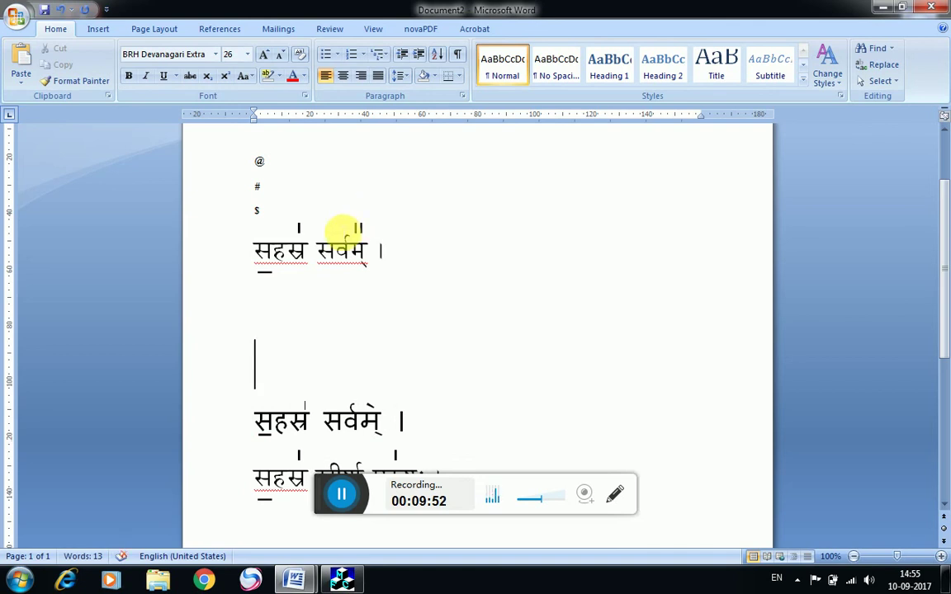
{"action": "left_click_drag", "start_coordinate": [257, 250], "coordinate": [398, 266]}
{"action": "left_click", "coordinate": [399, 266]}
{"action": "key", "text": "Return"}
{"action": "key", "text": "Return"}
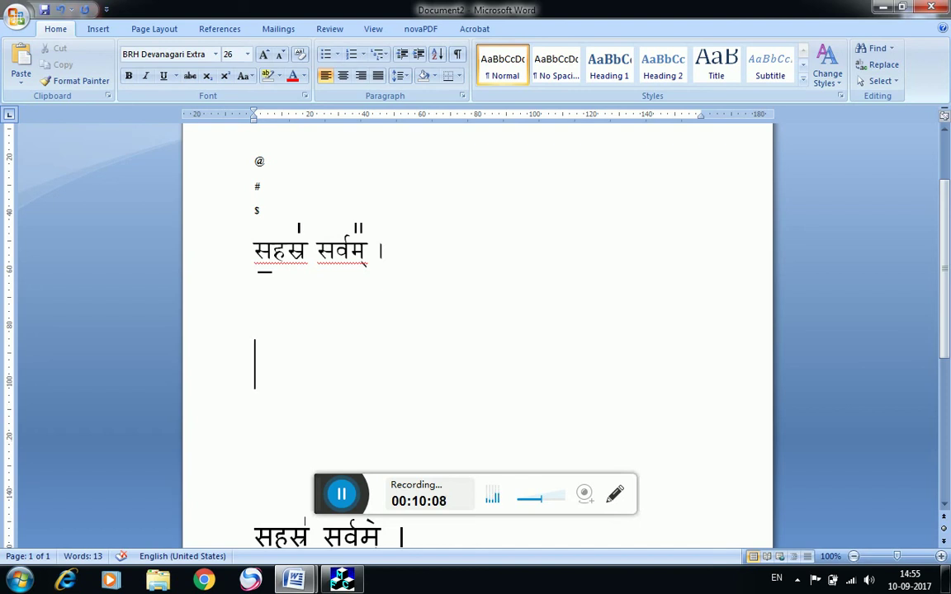
Open the typing language choices of BarahaDirect
{"action": "left_click", "coordinate": [797, 581]}
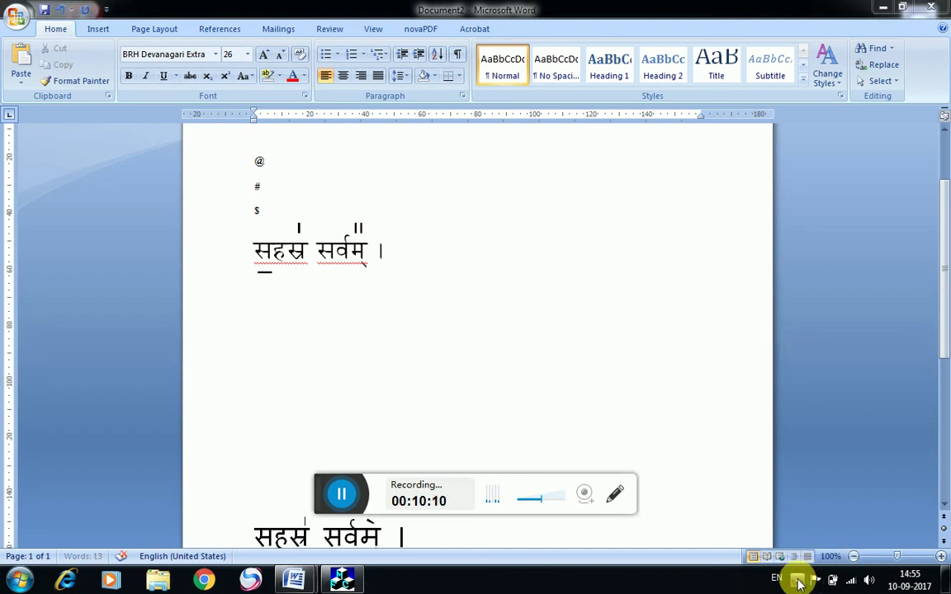
{"action": "right_click", "coordinate": [820, 483]}
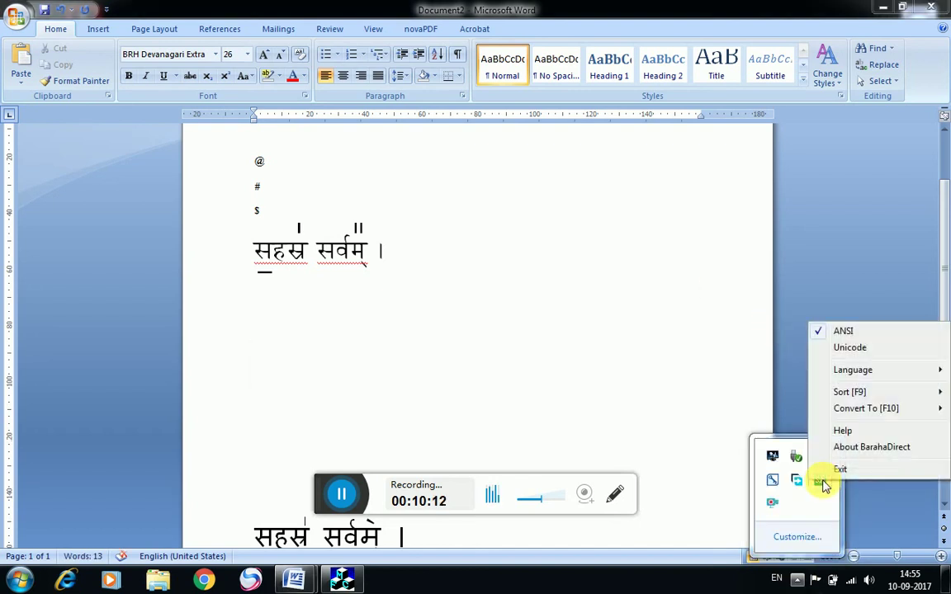
{"action": "mouse_move", "coordinate": [883, 369]}
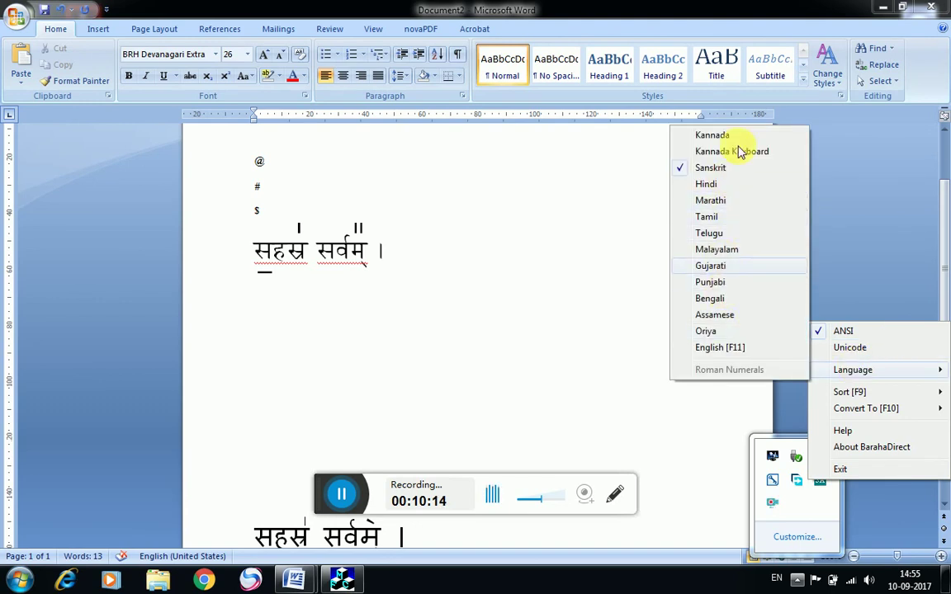